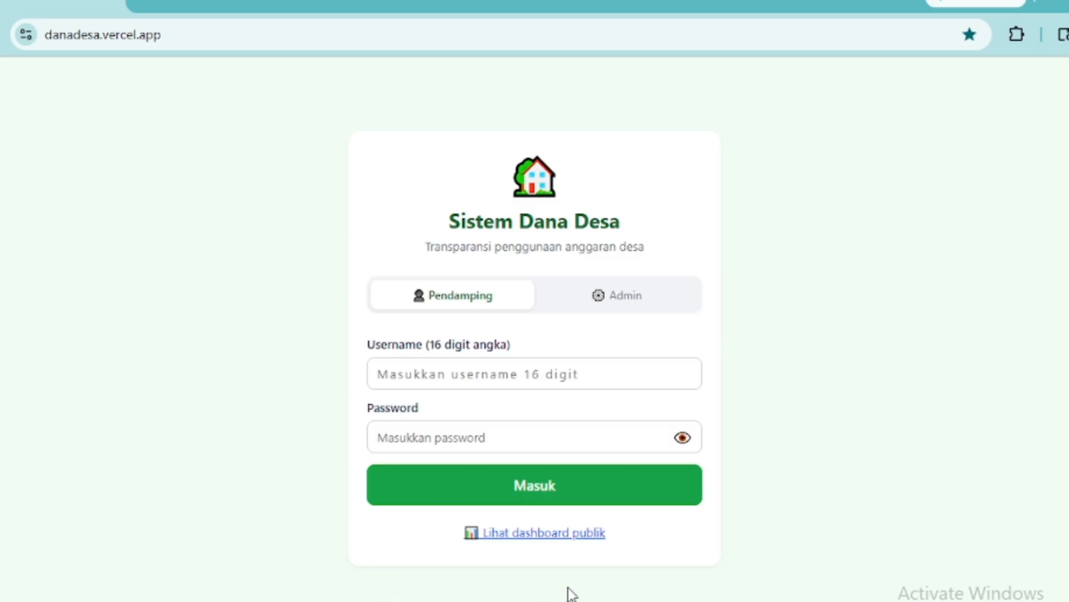
- Open the public dashboard, review the per-village recap table, and focus the 'Cari desa...' search box
{"action": "left_click", "coordinate": [579, 538]}
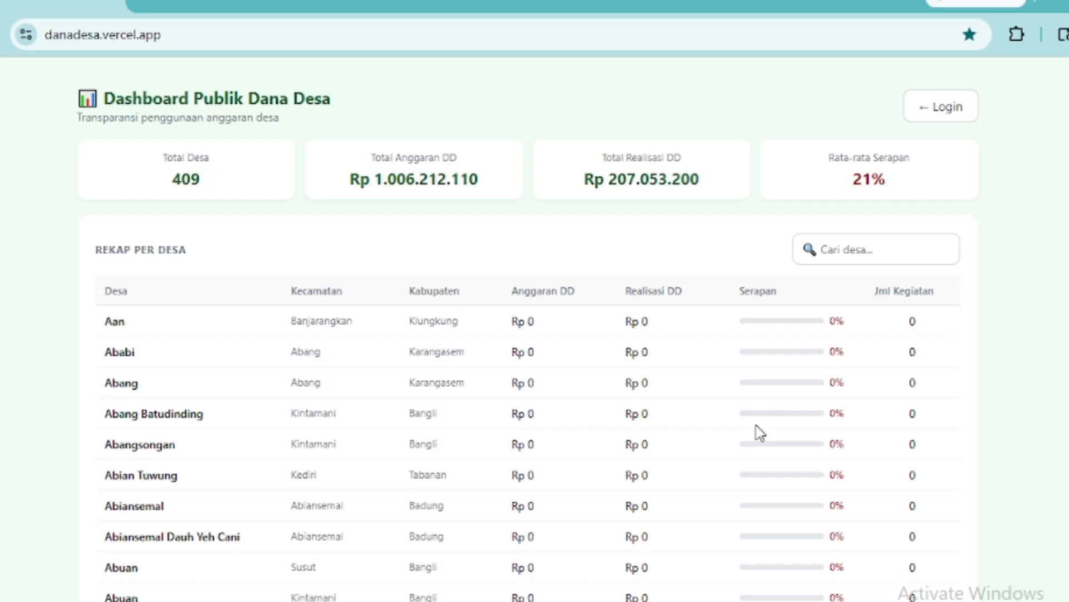
{"action": "scroll", "coordinate": [757, 429], "scroll_direction": "down", "scroll_amount": 20}
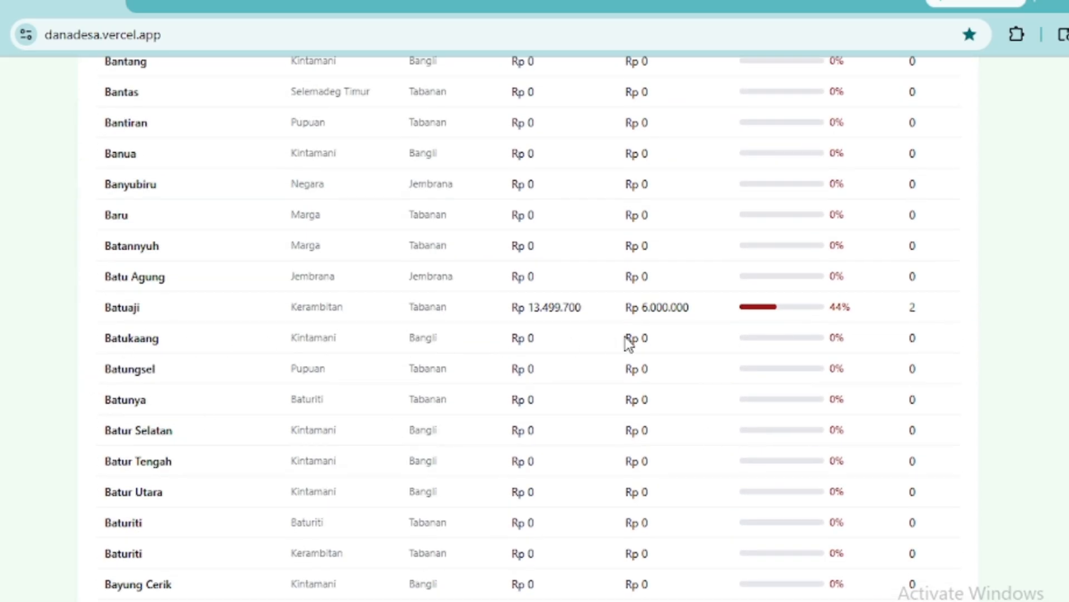
{"action": "scroll", "coordinate": [626, 368], "scroll_direction": "down", "scroll_amount": 15}
{"action": "scroll", "coordinate": [614, 396], "scroll_direction": "up", "scroll_amount": 20}
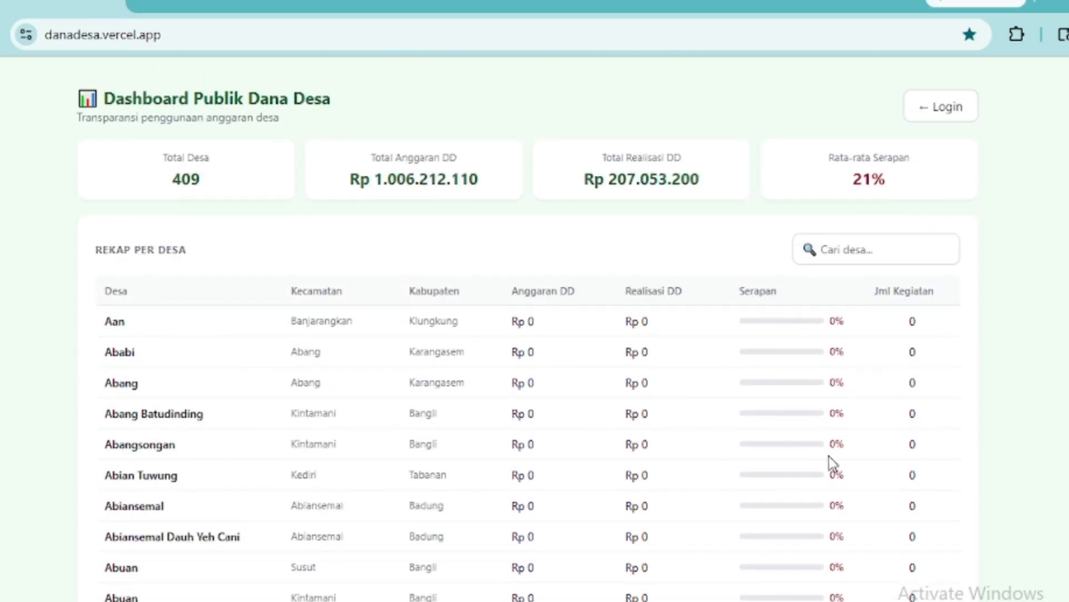
{"action": "left_click", "coordinate": [852, 246]}
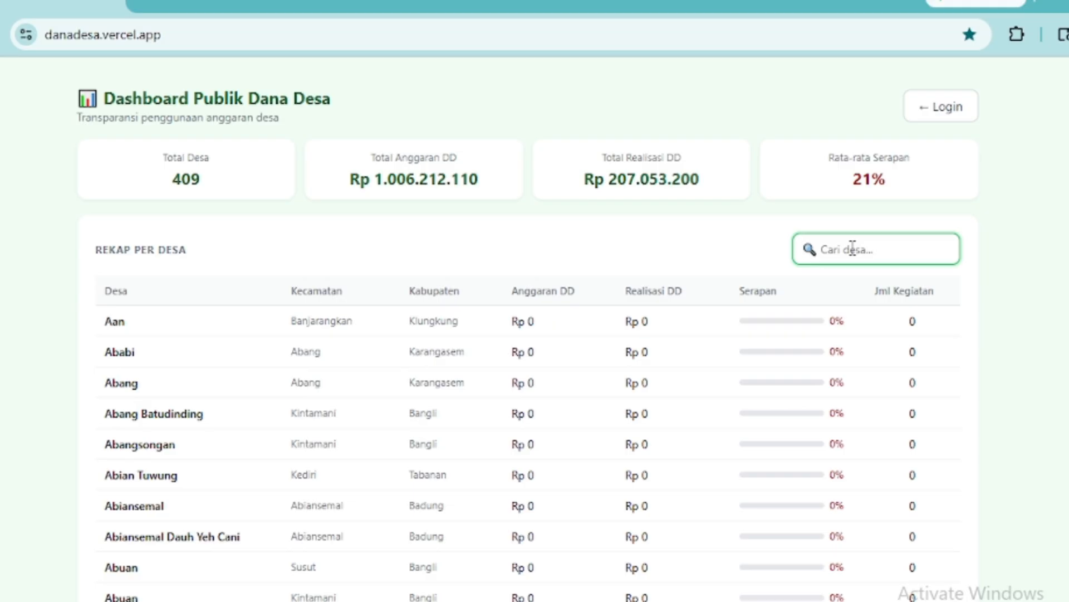
- Search 'padang sambian' to filter the village recap table
{"action": "type", "text": "padang"}
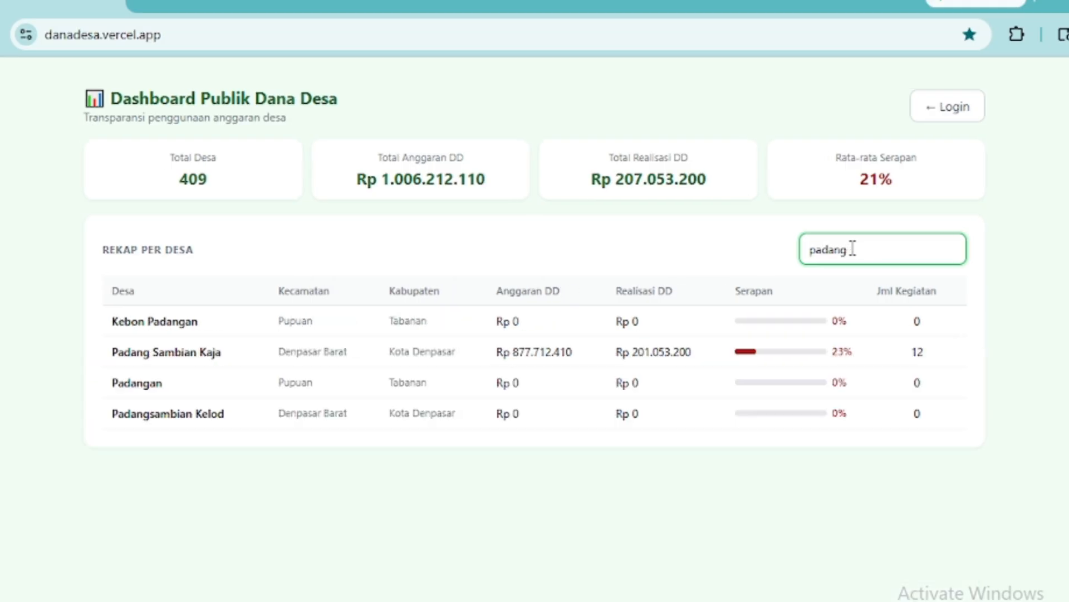
{"action": "type", "text": " sam"}
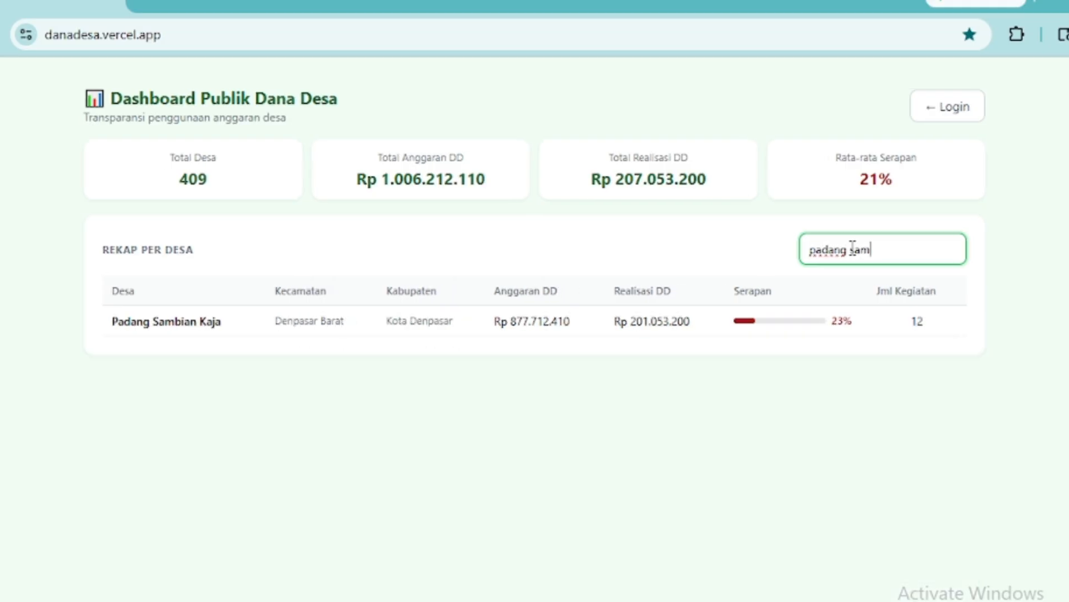
{"action": "type", "text": "bian"}
- Sign in with the facilitator's username and password
{"action": "left_click", "coordinate": [947, 114]}
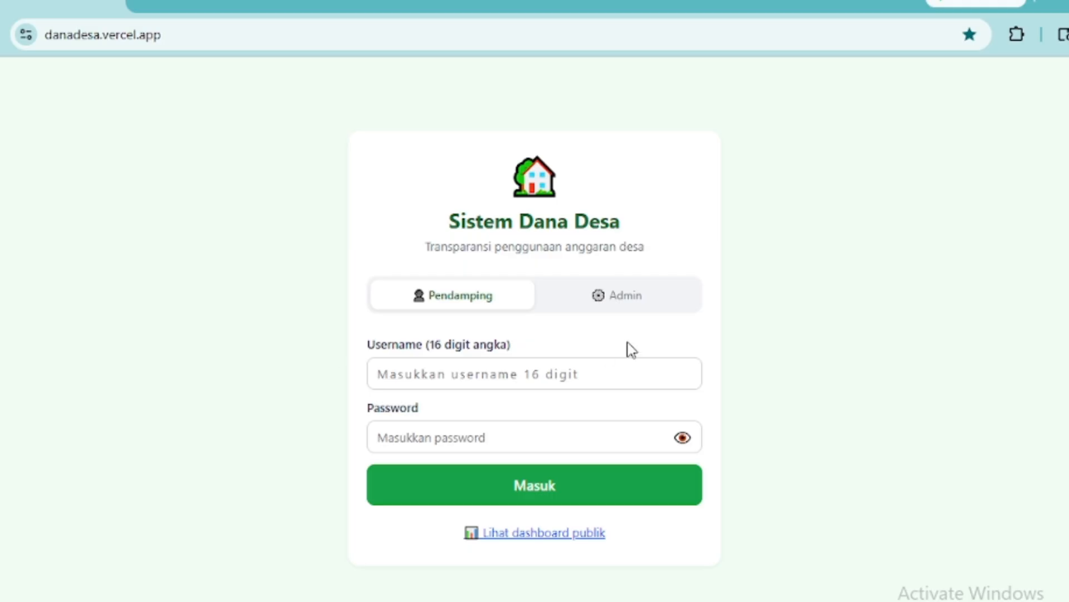
{"action": "left_click", "coordinate": [496, 374]}
{"action": "key", "text": "ctrl+v"}
{"action": "left_click", "coordinate": [428, 440]}
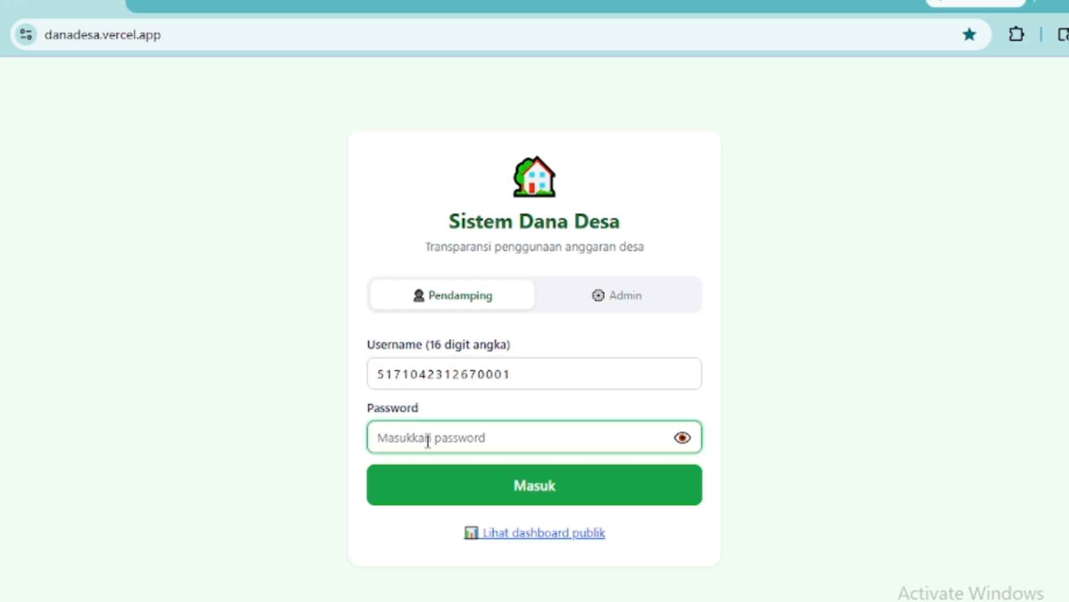
{"action": "type", "text": "12"}
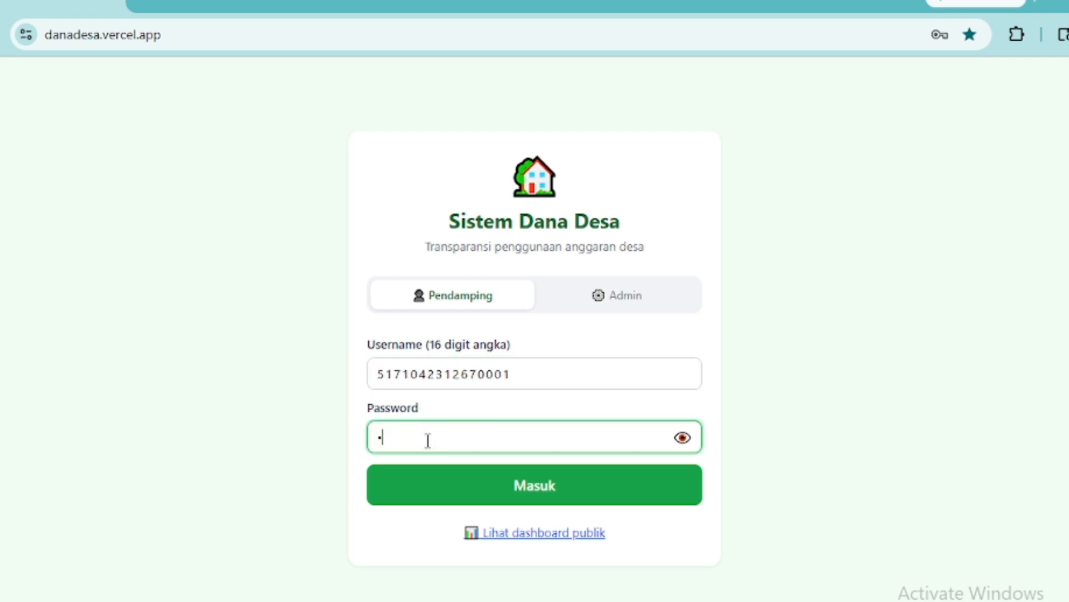
{"action": "type", "text": "3456"}
{"action": "left_click", "coordinate": [539, 496]}
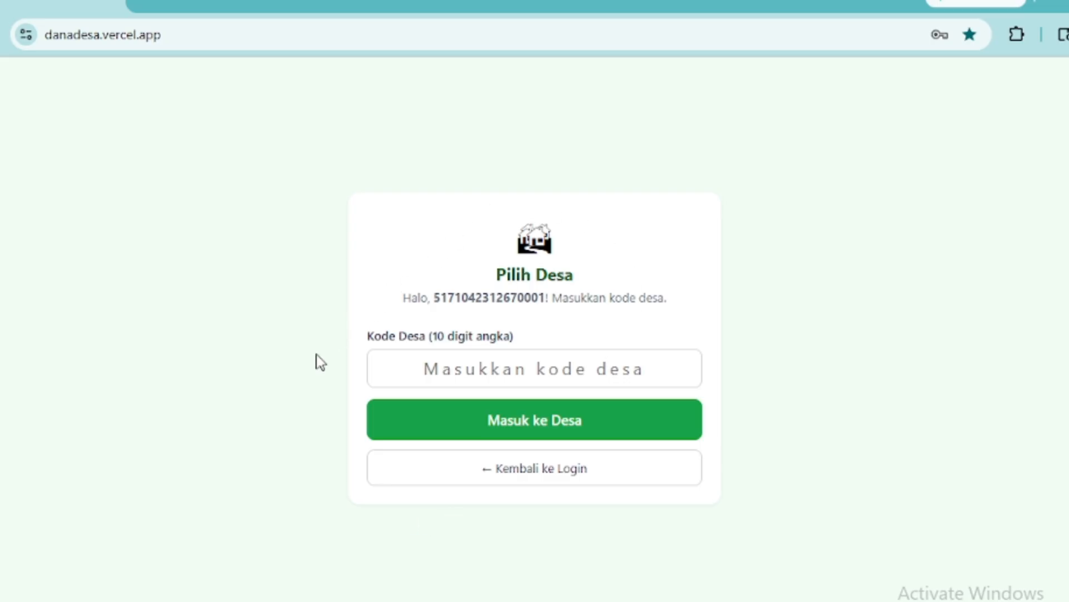
{"action": "left_click", "coordinate": [524, 365]}
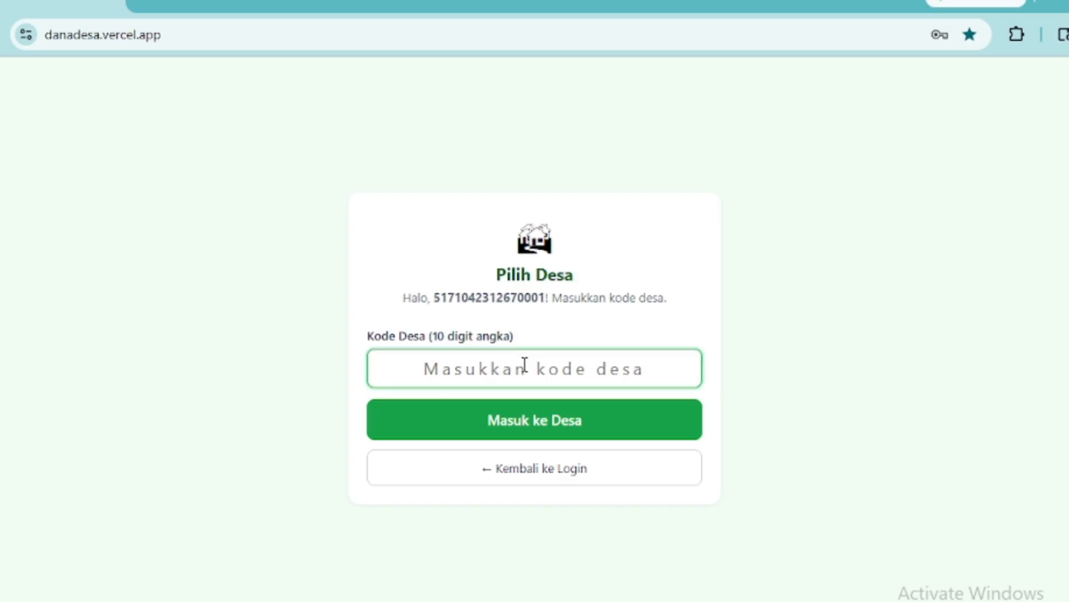
{"action": "type", "text": "5171032011"}
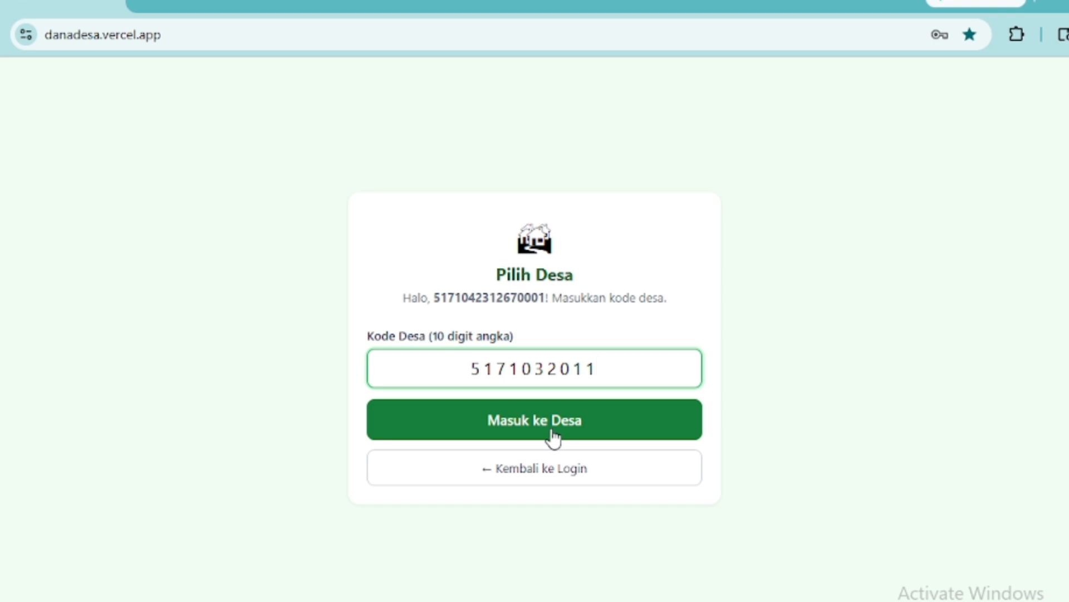
{"action": "left_click", "coordinate": [553, 436]}
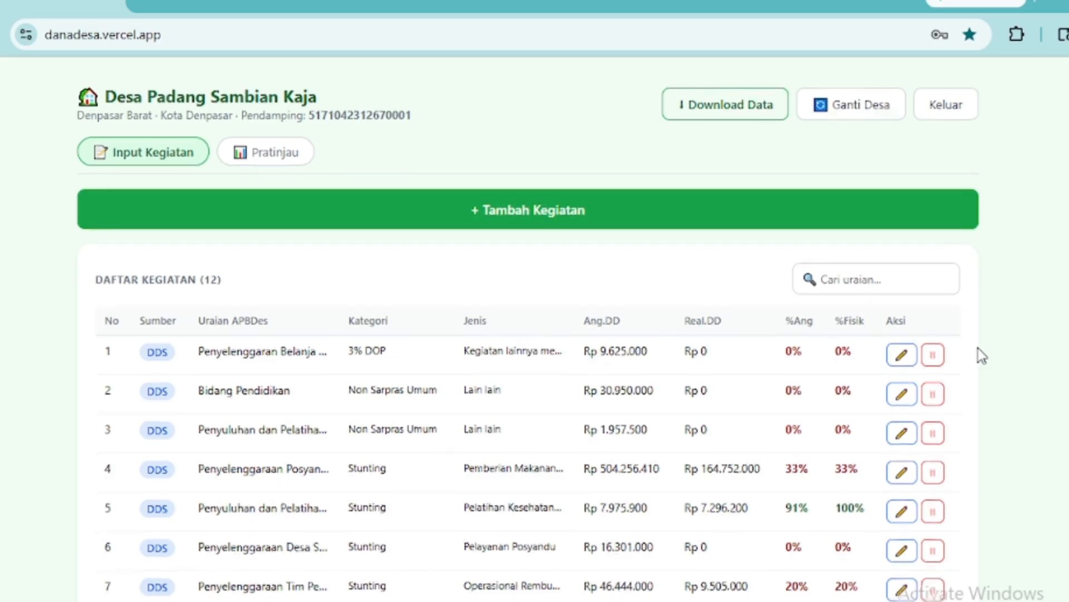
{"action": "scroll", "coordinate": [982, 355], "scroll_direction": "down", "scroll_amount": 3}
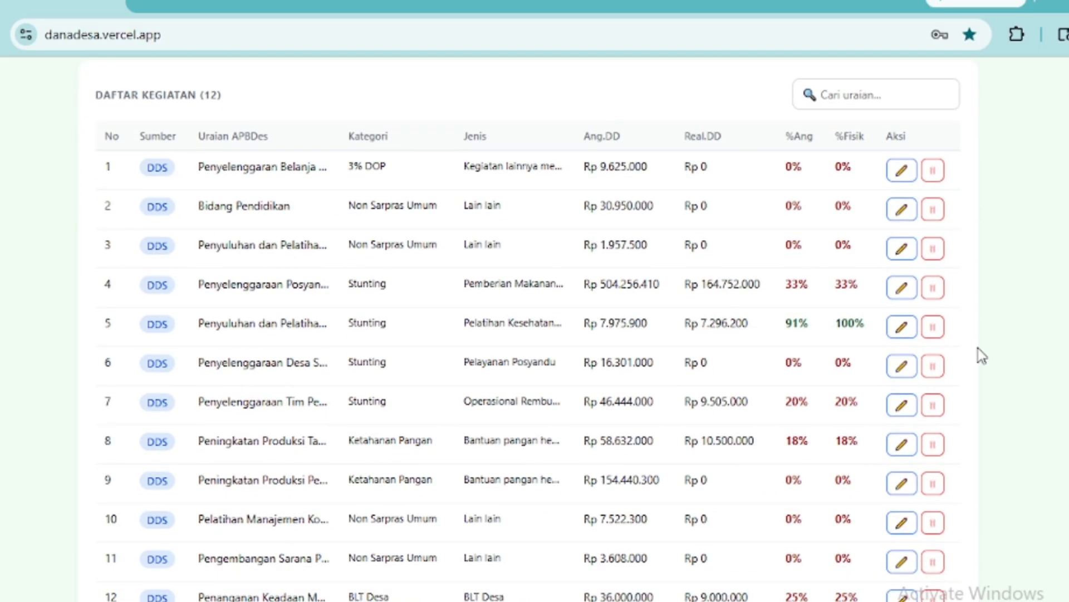
{"action": "scroll", "coordinate": [982, 355], "scroll_direction": "up", "scroll_amount": 3}
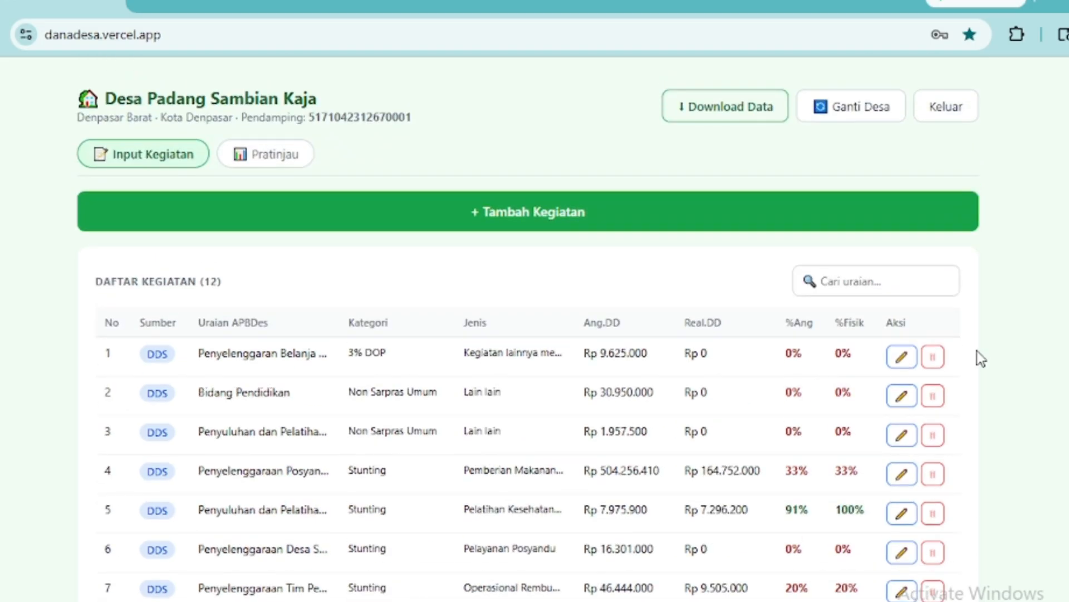
{"action": "scroll", "coordinate": [977, 352], "scroll_direction": "down", "scroll_amount": 2}
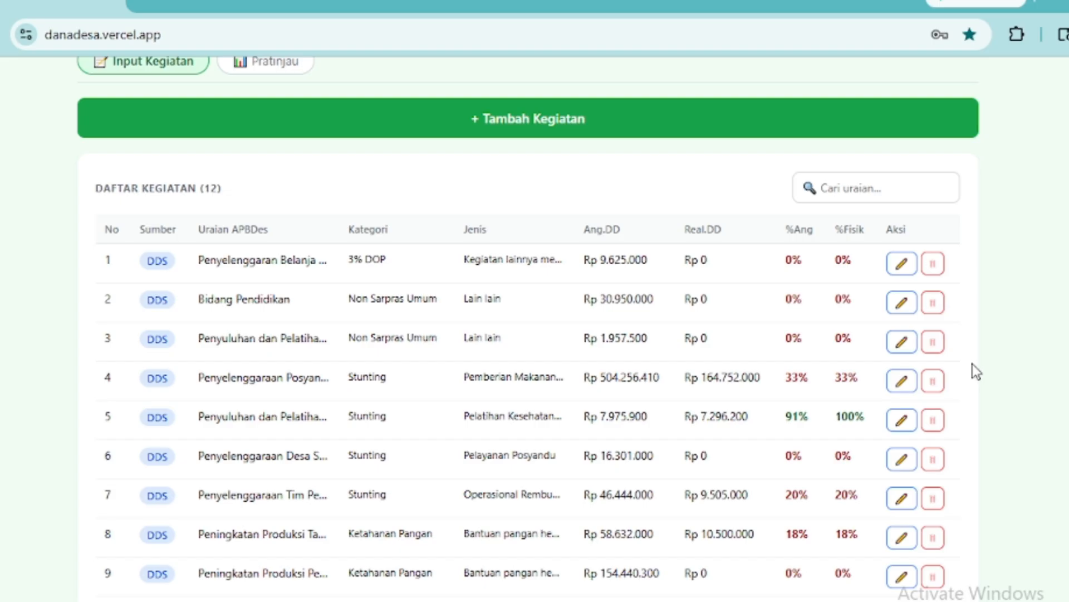
{"action": "scroll", "coordinate": [346, 382], "scroll_direction": "down", "scroll_amount": 2}
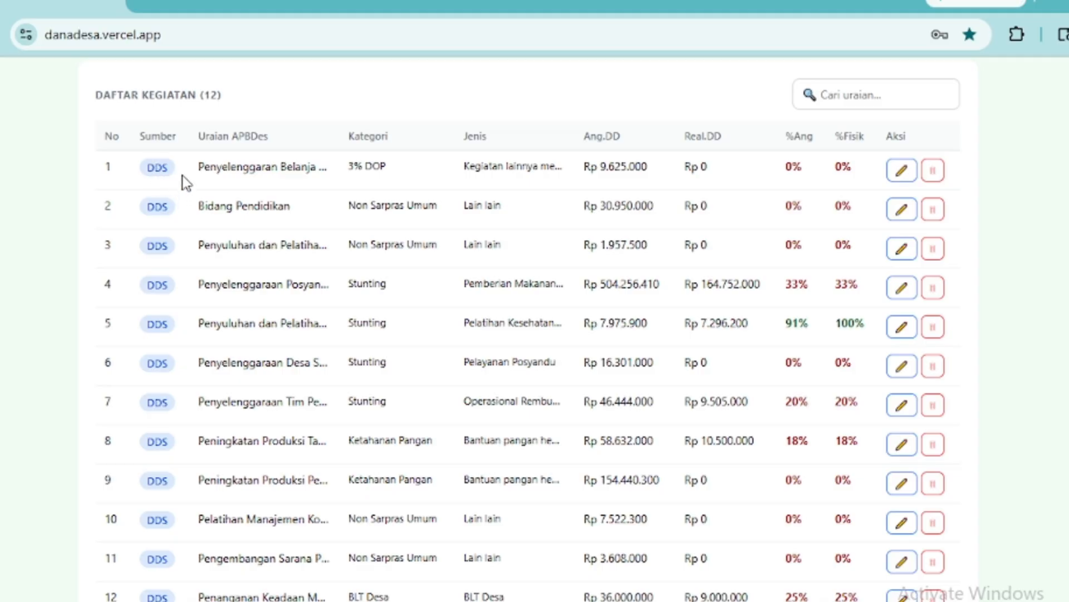
{"action": "scroll", "coordinate": [635, 409], "scroll_direction": "up", "scroll_amount": 4}
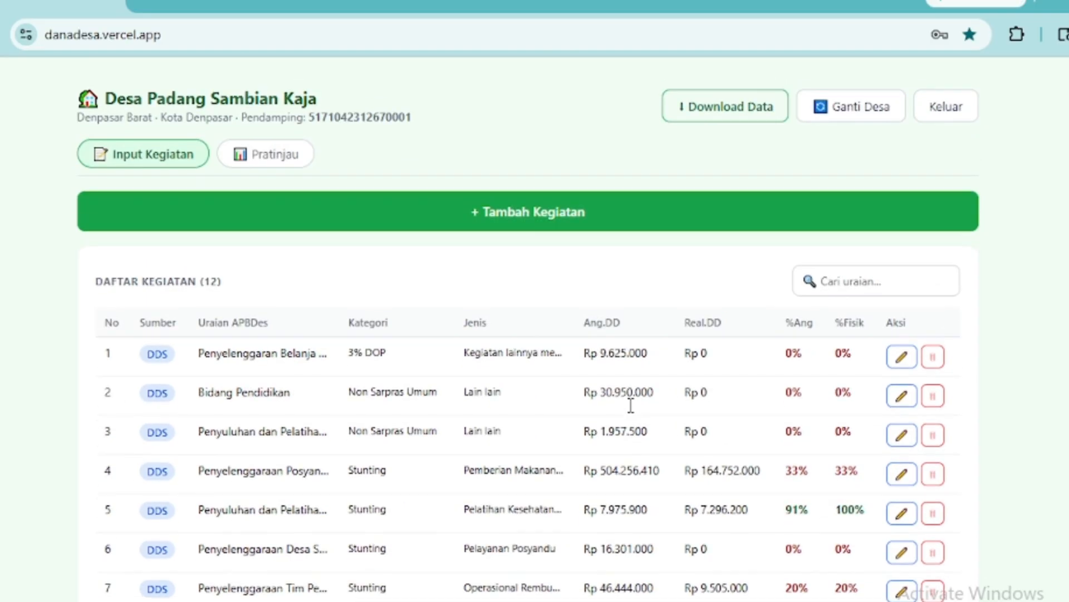
{"action": "scroll", "coordinate": [633, 412], "scroll_direction": "down", "scroll_amount": 3}
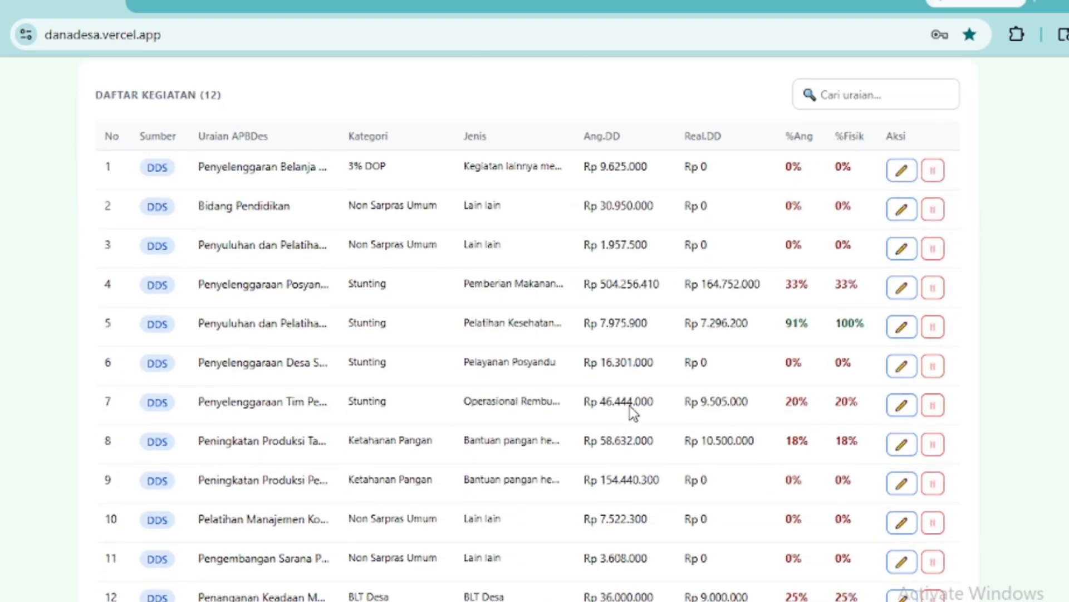
{"action": "scroll", "coordinate": [631, 408], "scroll_direction": "down", "scroll_amount": 1}
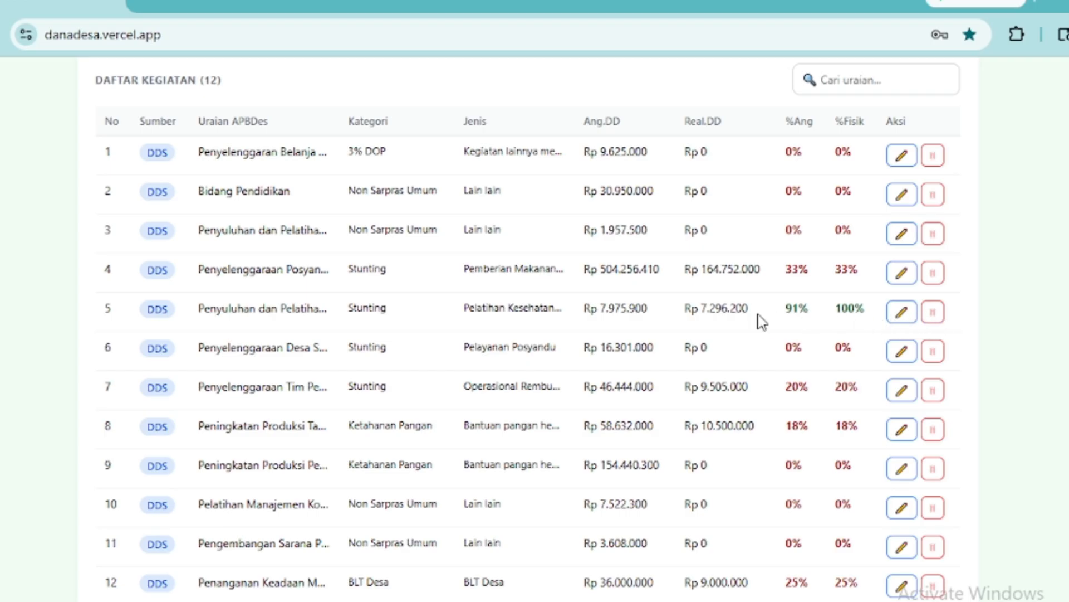
- Open activity 5 for editing and keep DDS as its funding source
{"action": "left_click", "coordinate": [902, 312]}
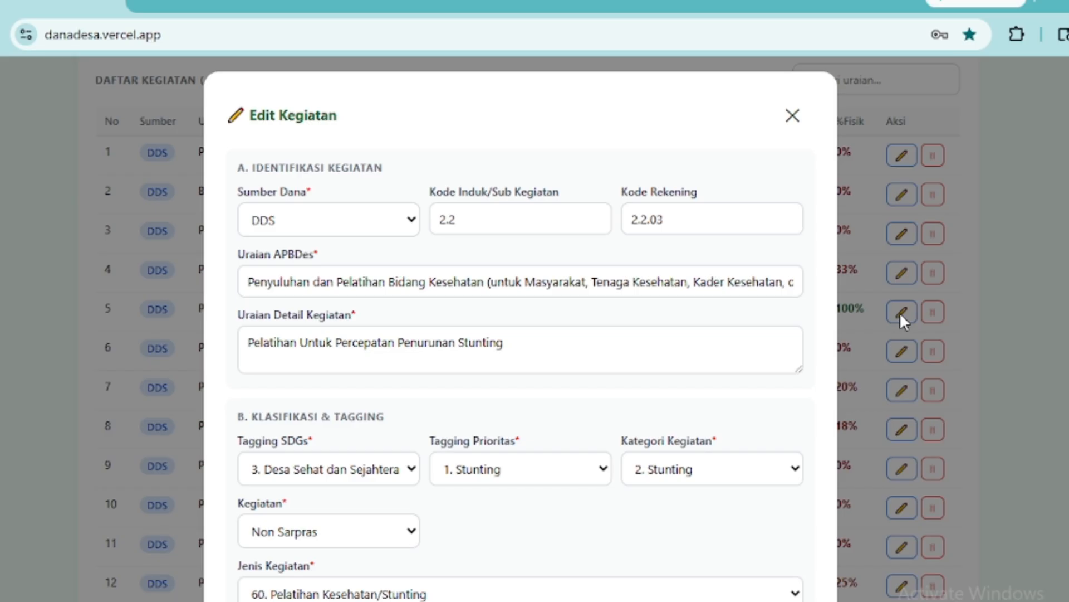
{"action": "left_click", "coordinate": [415, 226]}
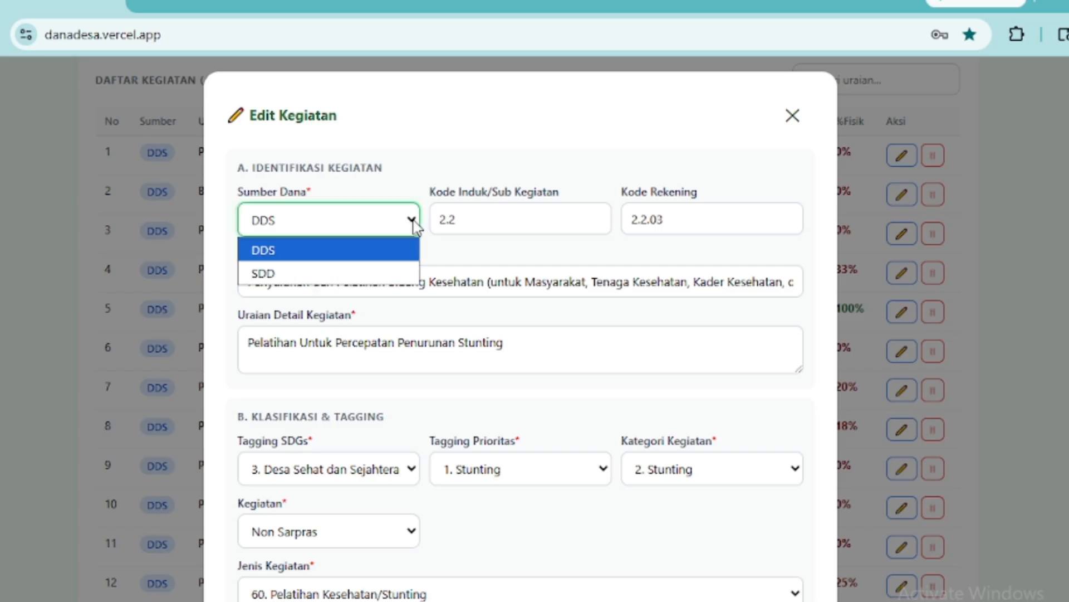
{"action": "left_click", "coordinate": [414, 222]}
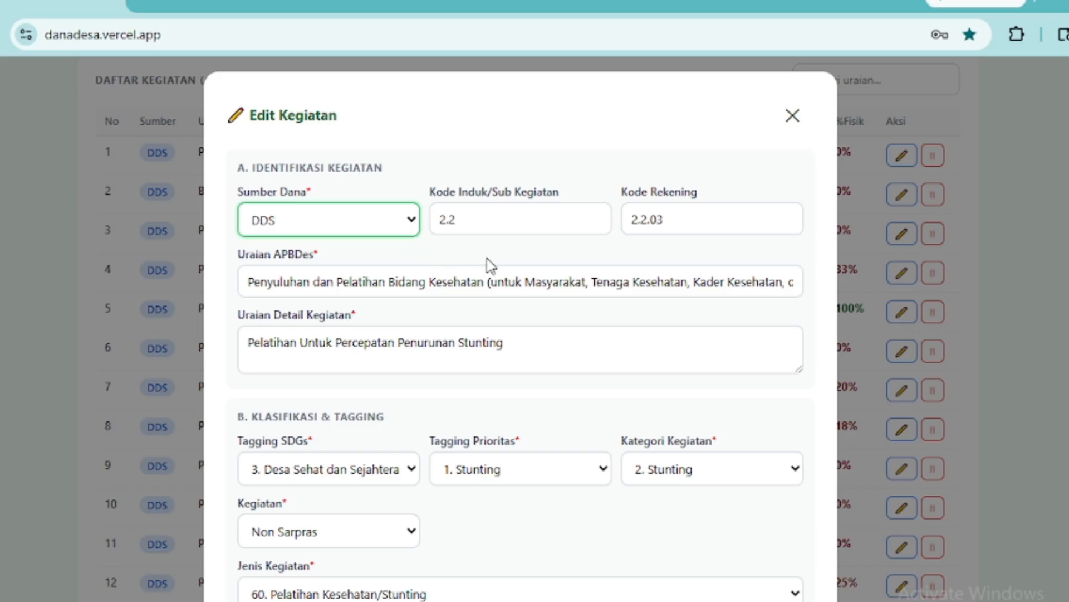
- Replace account code 2.2.03 with 2203, then review the description fields below
{"action": "left_click", "coordinate": [687, 228]}
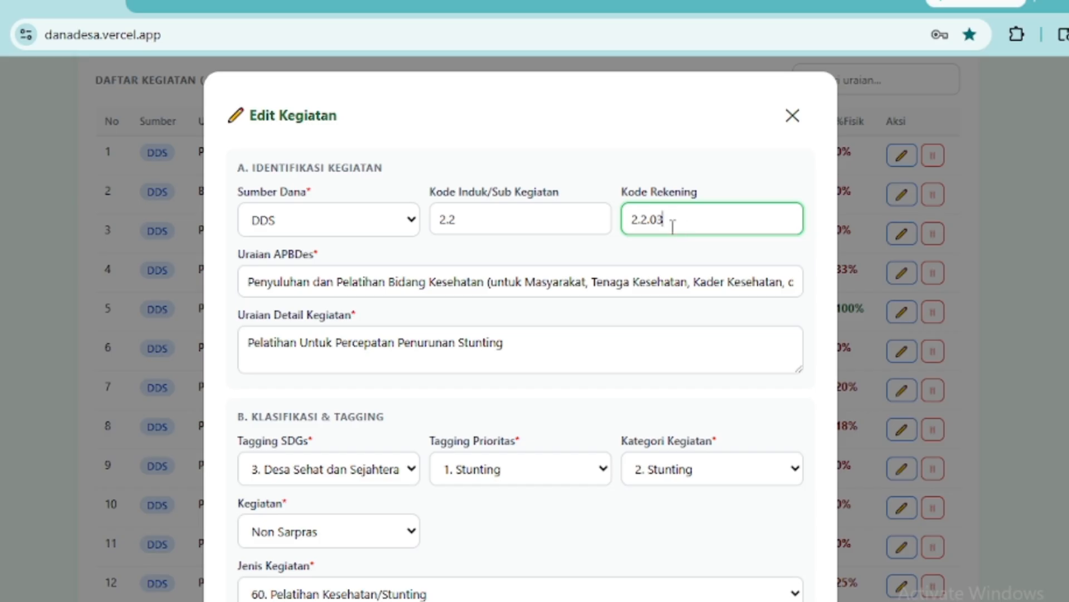
{"action": "left_click_drag", "start_coordinate": [672, 226], "coordinate": [633, 223]}
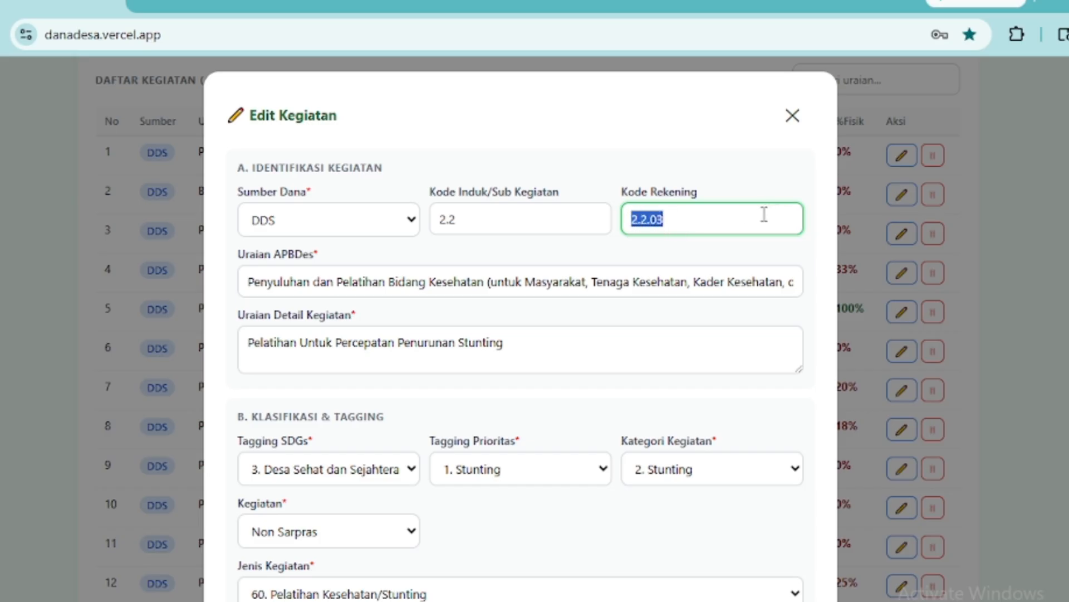
{"action": "type", "text": "2203"}
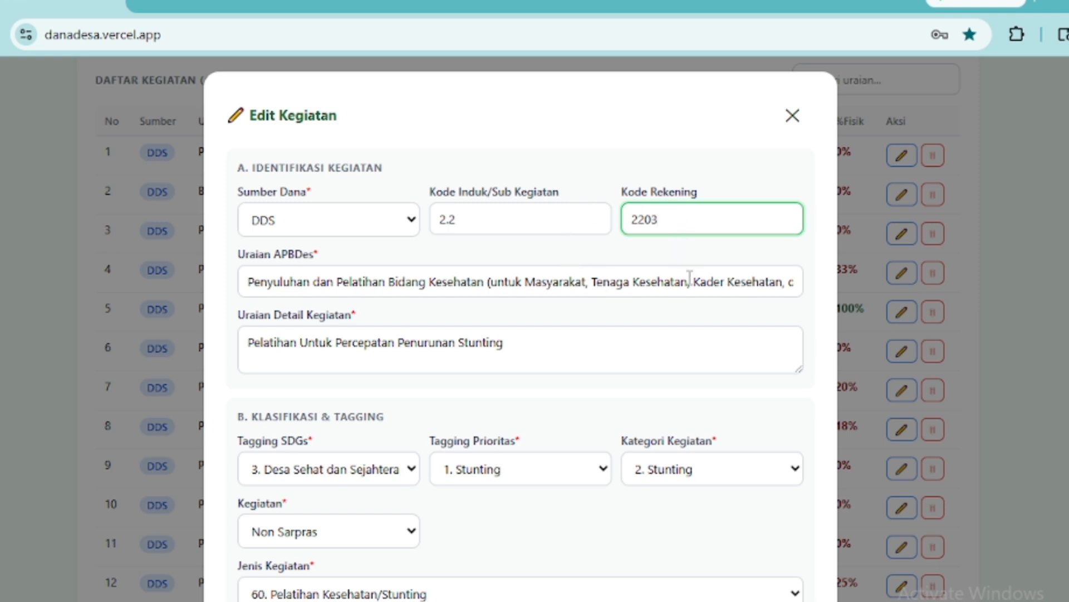
{"action": "left_click", "coordinate": [336, 282]}
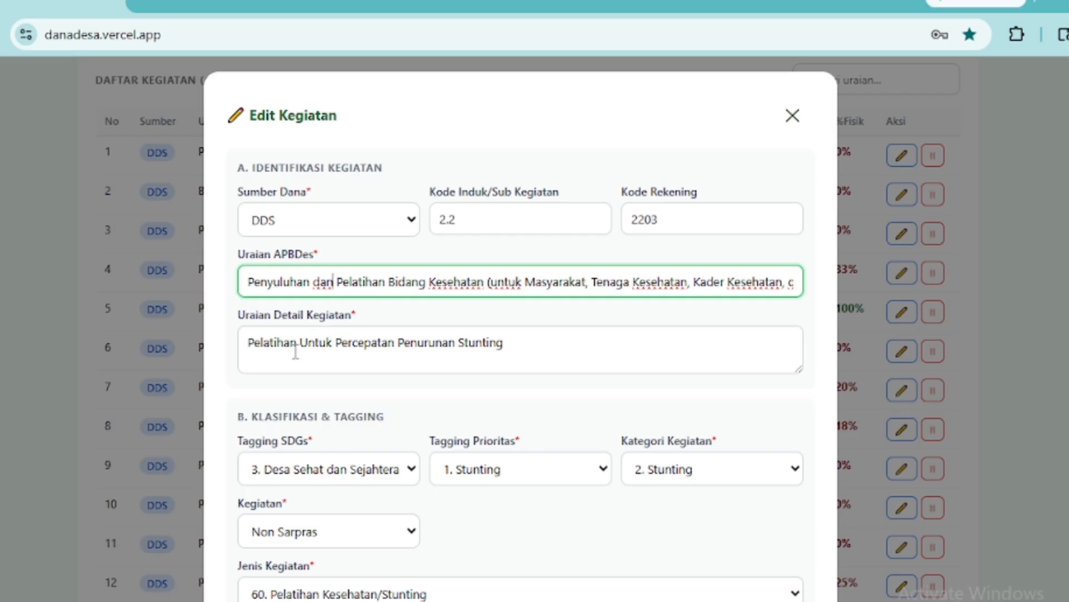
{"action": "left_click", "coordinate": [534, 348]}
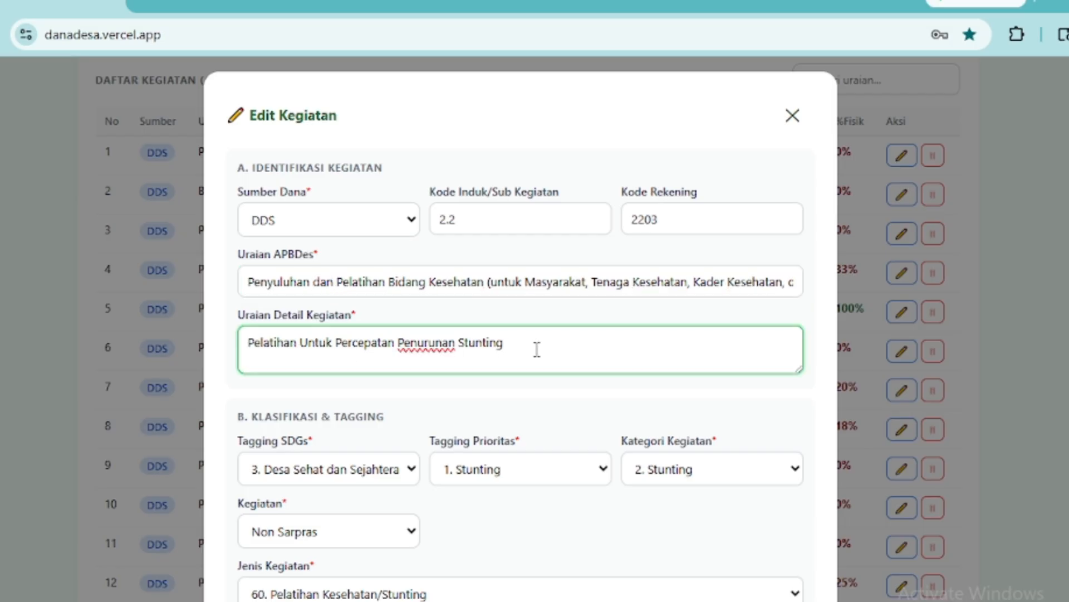
{"action": "scroll", "coordinate": [537, 349], "scroll_direction": "down", "scroll_amount": 2}
{"action": "scroll", "coordinate": [537, 350], "scroll_direction": "down", "scroll_amount": 4}
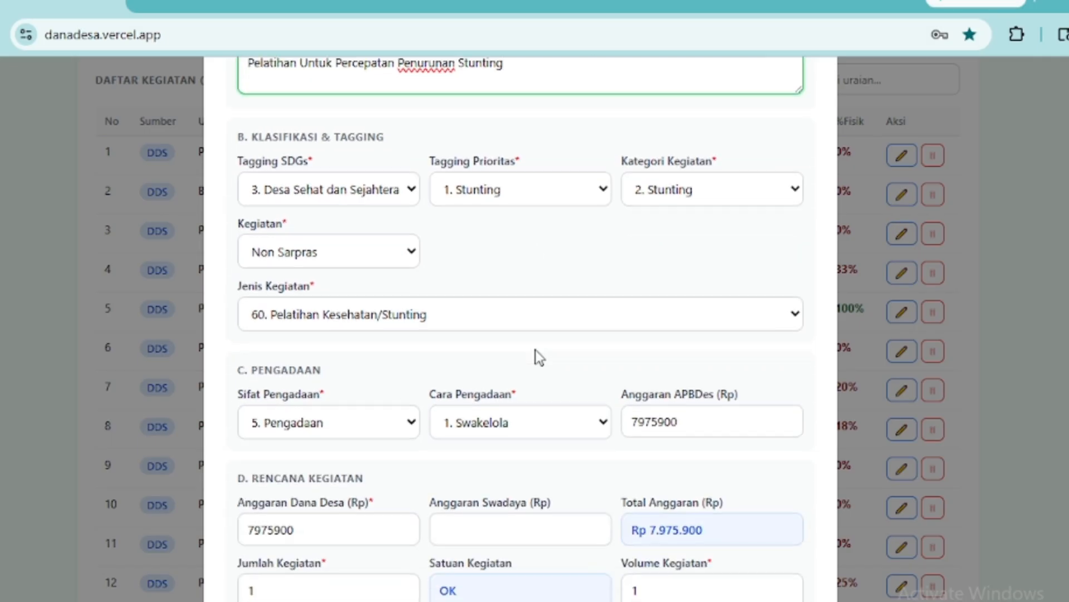
{"action": "left_click", "coordinate": [412, 195]}
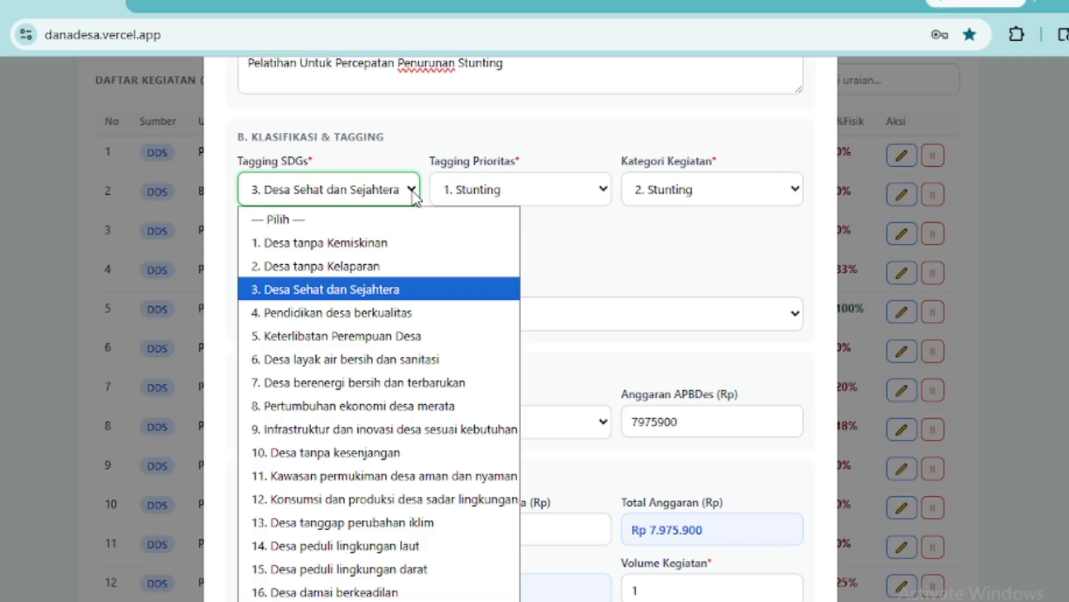
{"action": "left_click", "coordinate": [415, 195]}
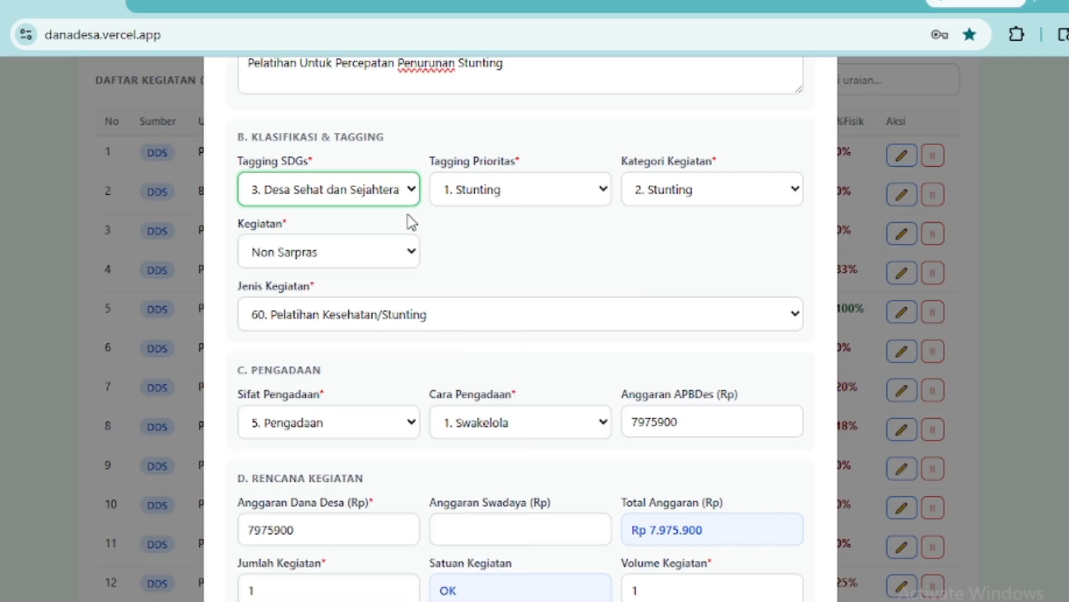
{"action": "left_click", "coordinate": [606, 192]}
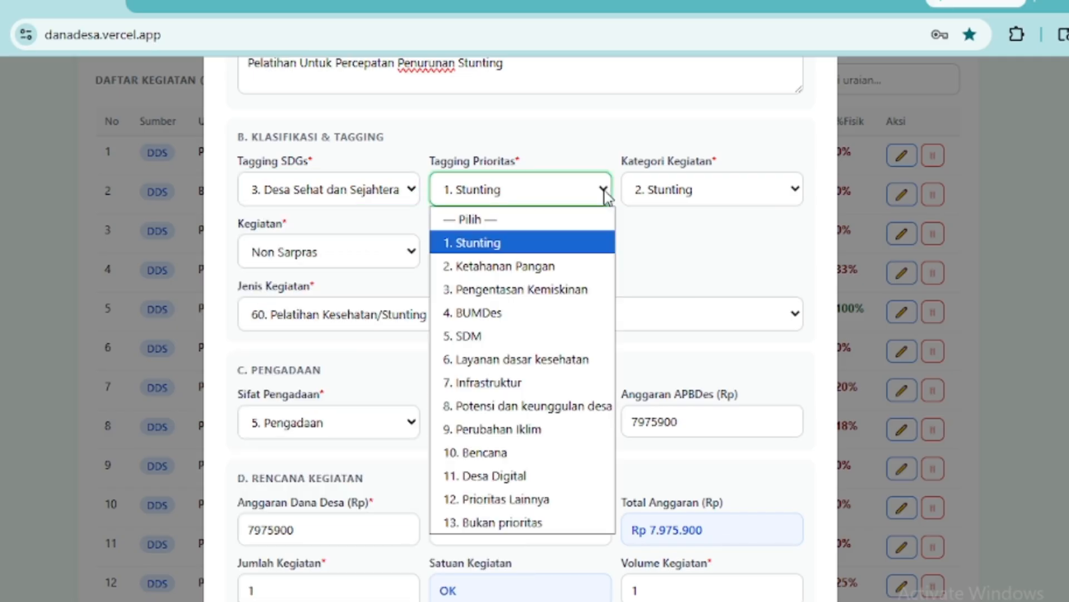
{"action": "left_click", "coordinate": [606, 192]}
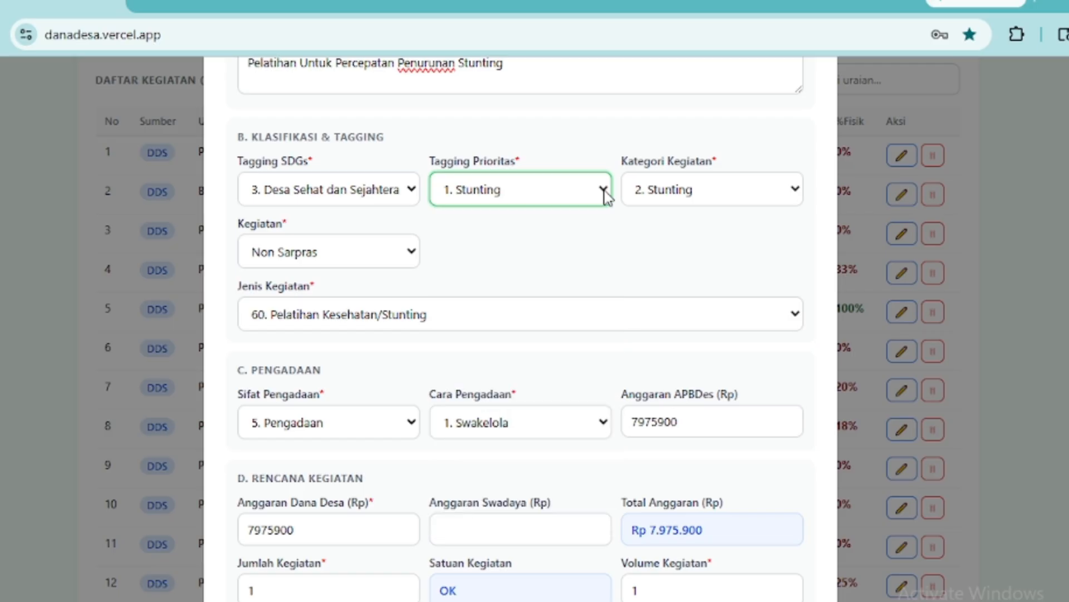
{"action": "left_click", "coordinate": [801, 195]}
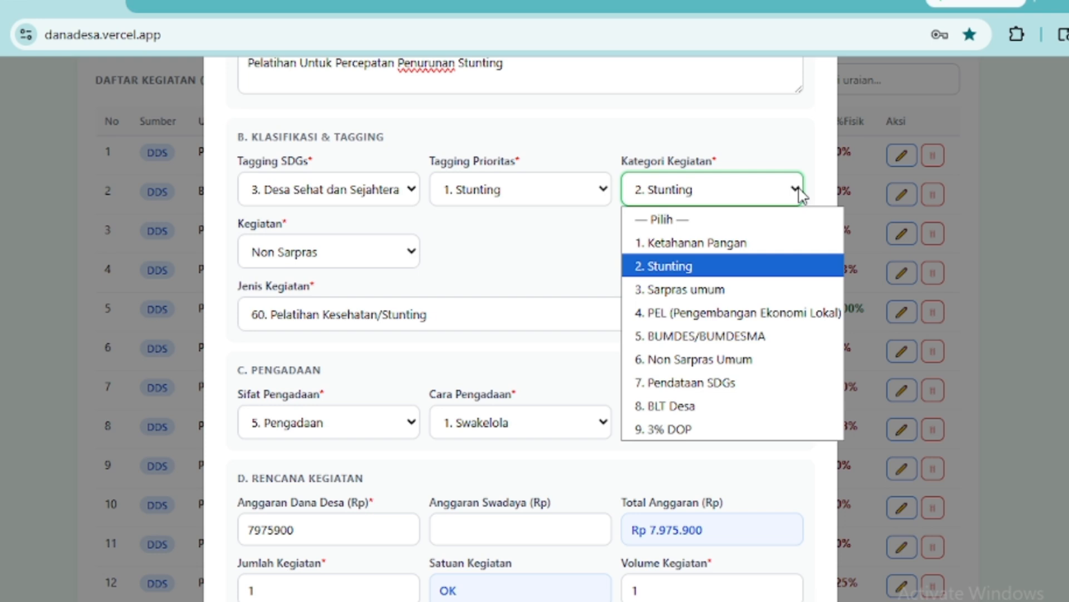
{"action": "left_click", "coordinate": [801, 195]}
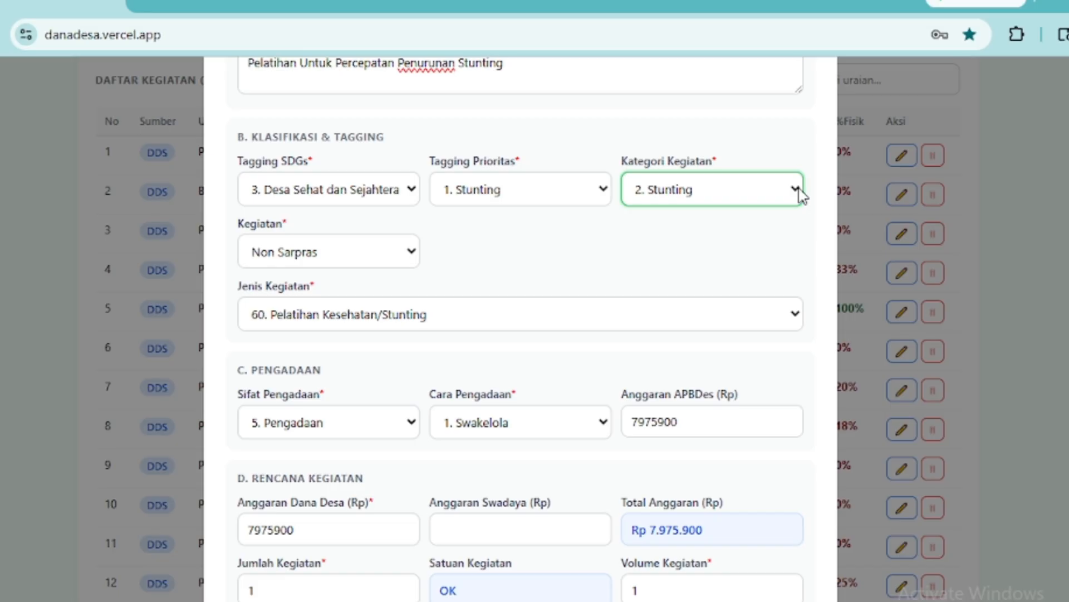
{"action": "left_click", "coordinate": [412, 262]}
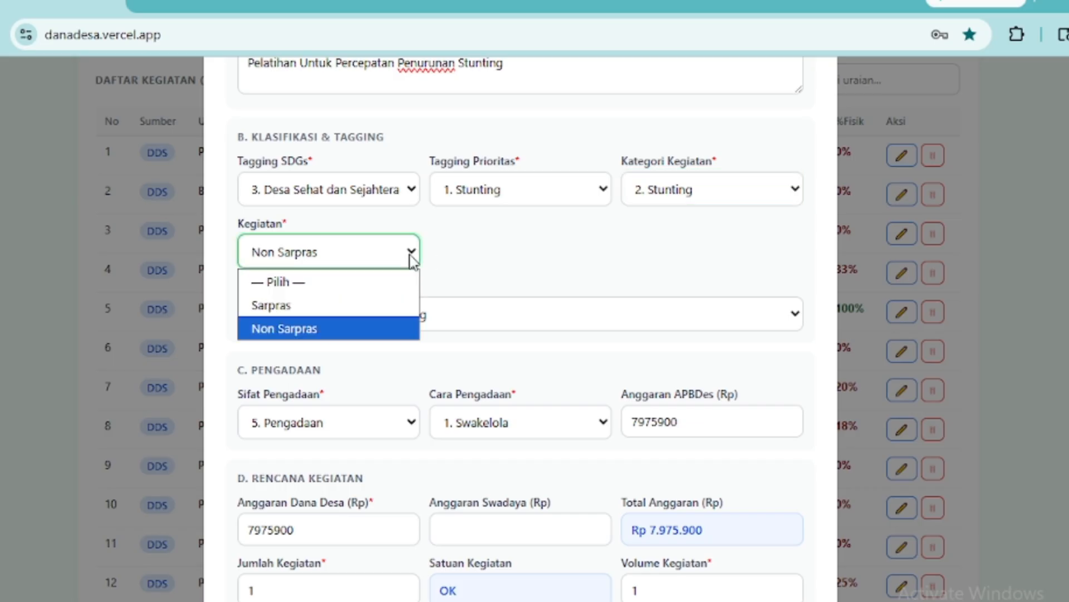
{"action": "left_click", "coordinate": [413, 262]}
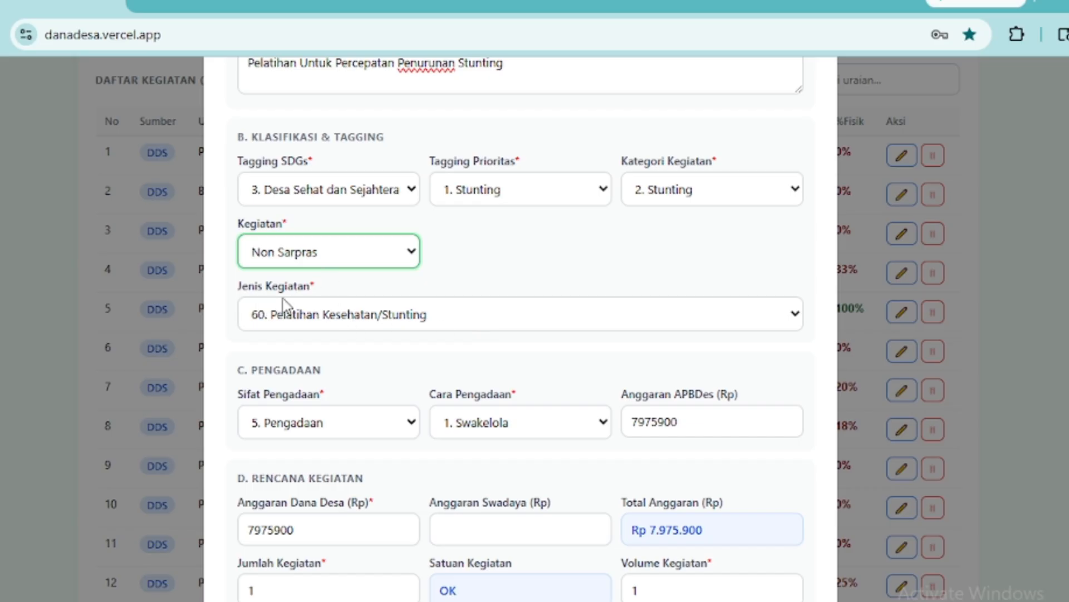
{"action": "left_click", "coordinate": [796, 316]}
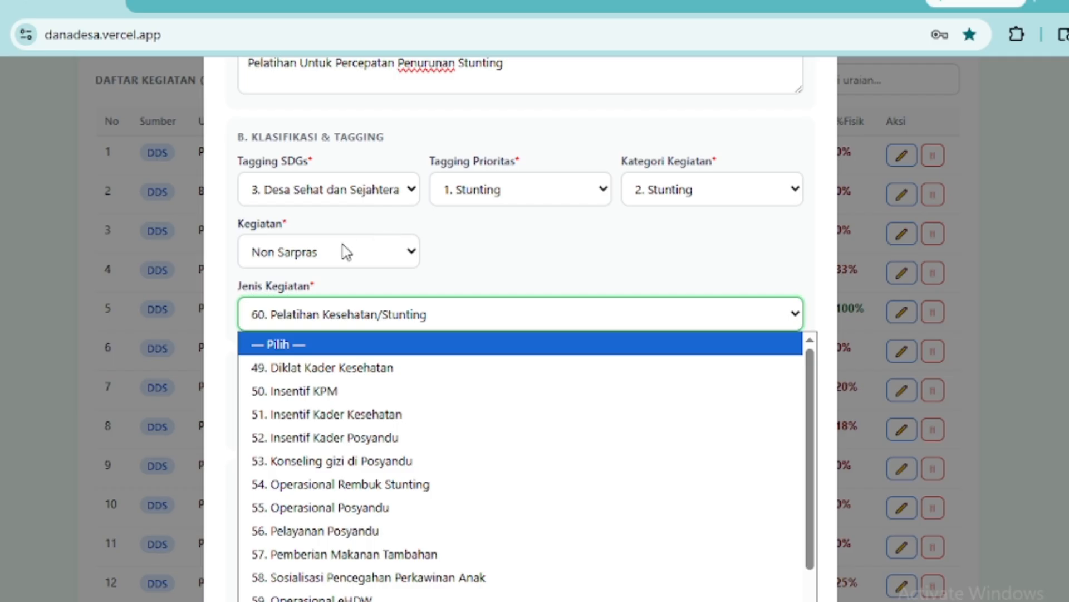
{"action": "left_click", "coordinate": [420, 256]}
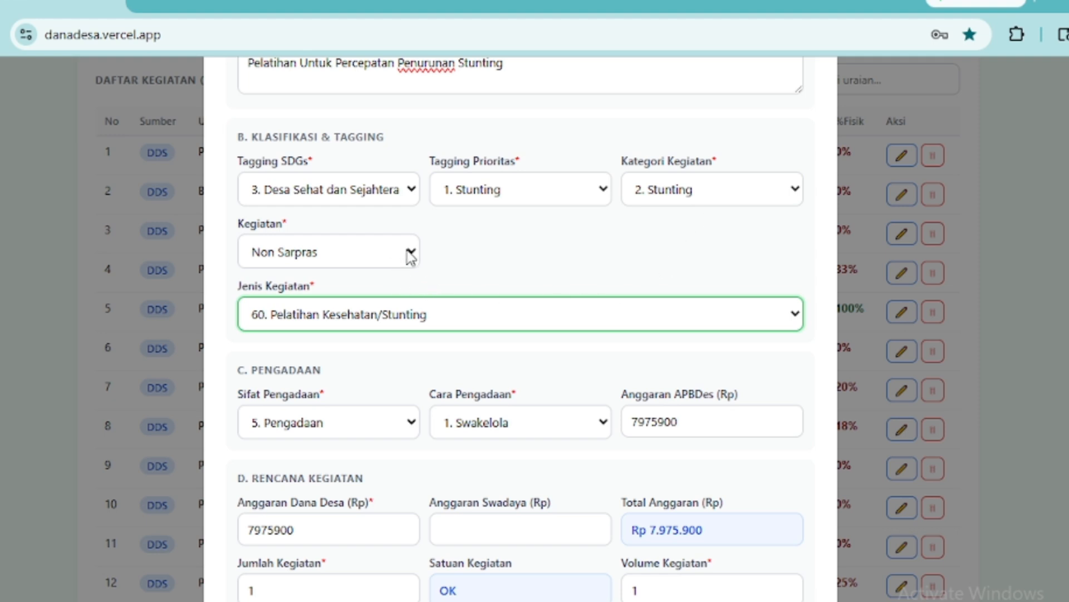
{"action": "left_click", "coordinate": [795, 314]}
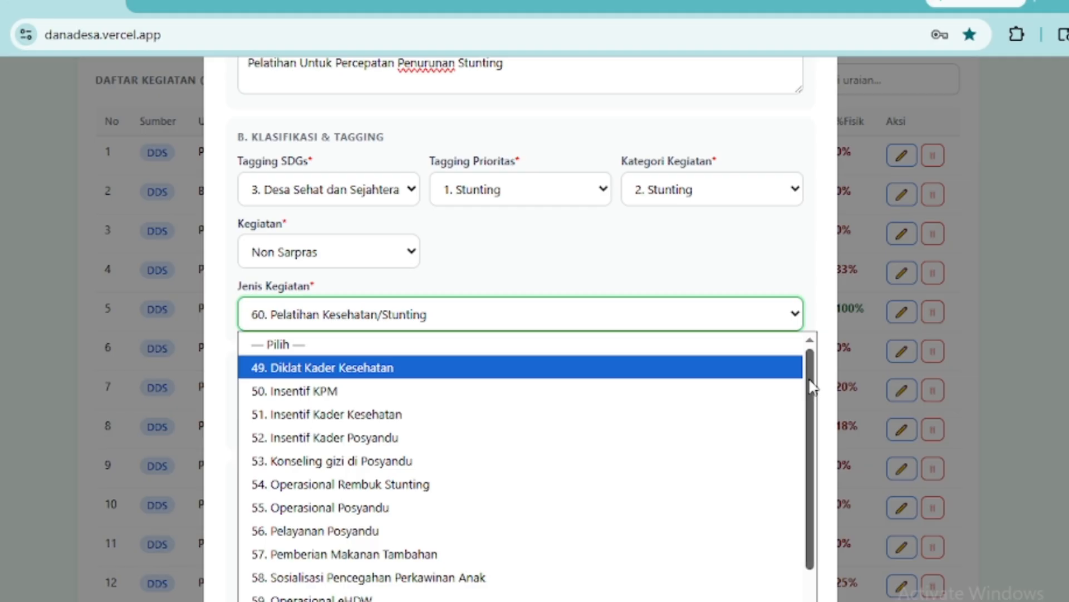
{"action": "left_click_drag", "start_coordinate": [811, 386], "coordinate": [814, 515]}
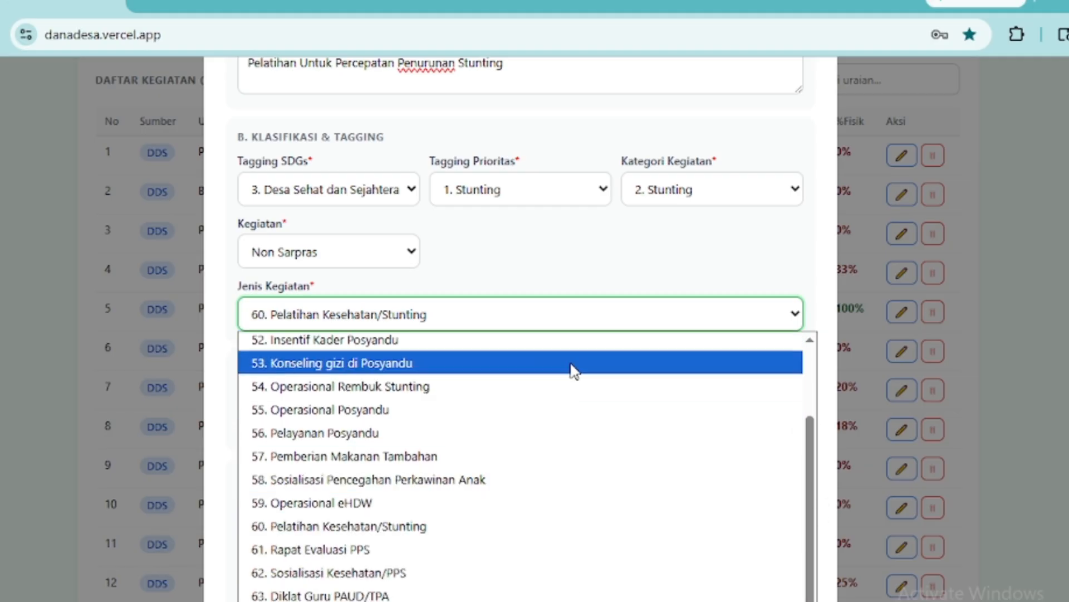
{"action": "left_click_drag", "start_coordinate": [811, 516], "coordinate": [800, 410]}
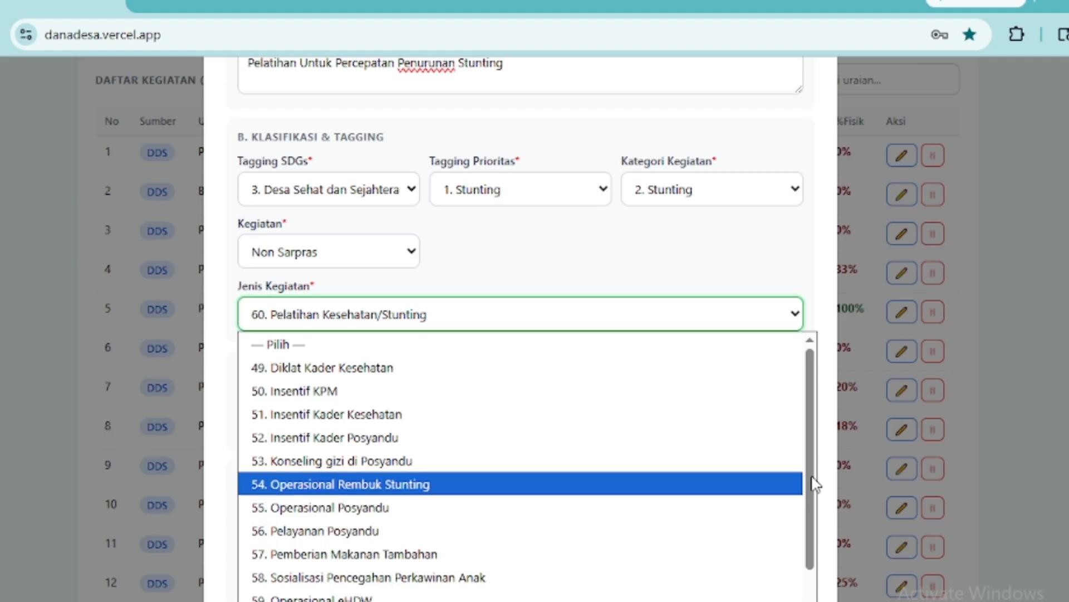
{"action": "scroll", "coordinate": [694, 250], "scroll_direction": "up", "scroll_amount": 3}
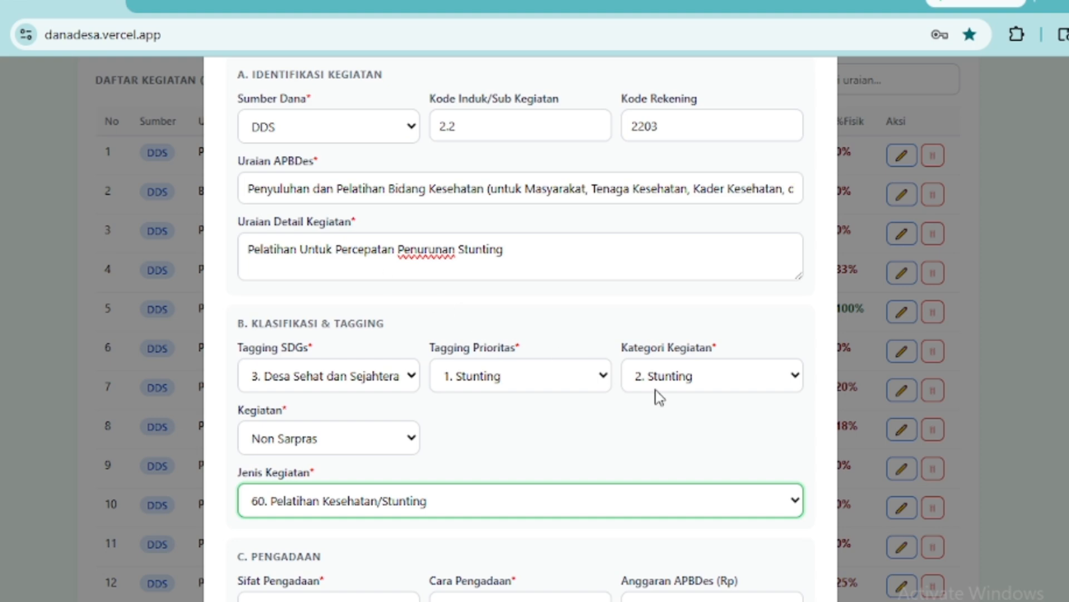
{"action": "scroll", "coordinate": [681, 419], "scroll_direction": "down", "scroll_amount": 5}
{"action": "scroll", "coordinate": [681, 419], "scroll_direction": "down", "scroll_amount": 4}
{"action": "scroll", "coordinate": [681, 419], "scroll_direction": "up", "scroll_amount": 5}
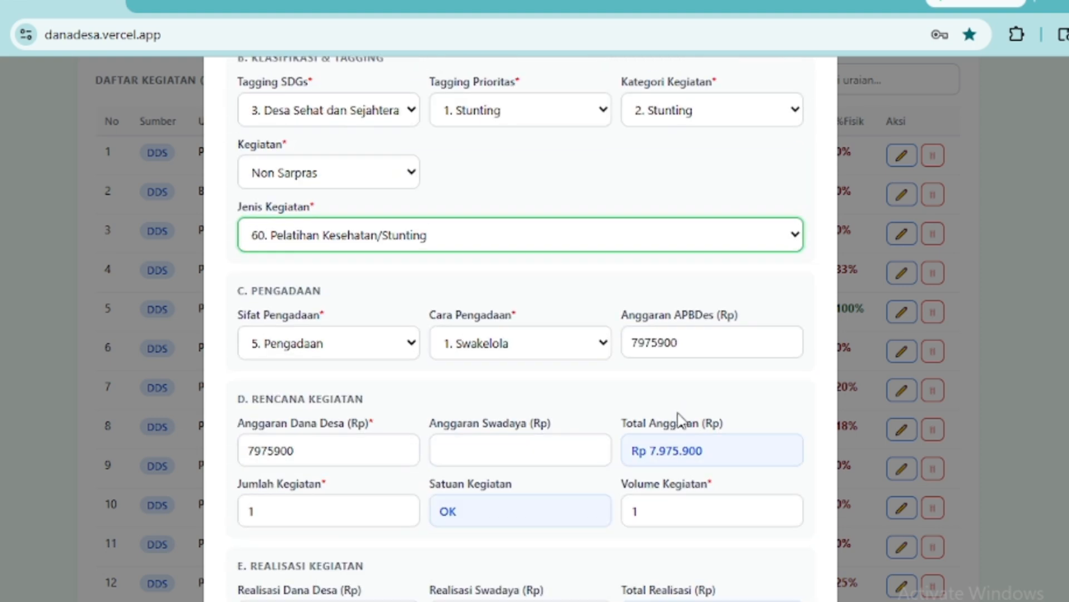
{"action": "left_click", "coordinate": [797, 236]}
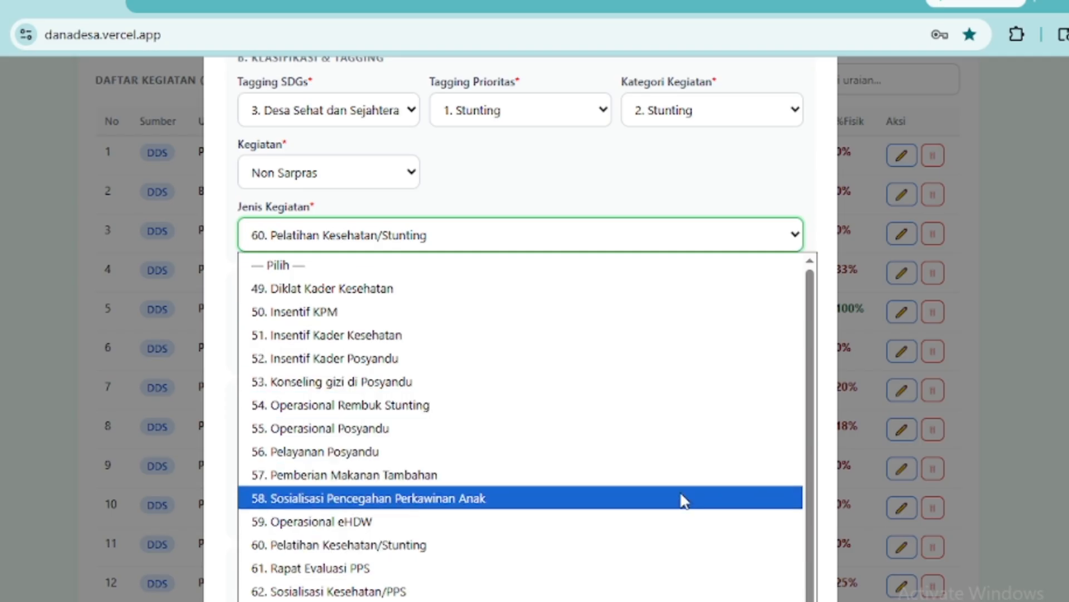
{"action": "left_click", "coordinate": [674, 546]}
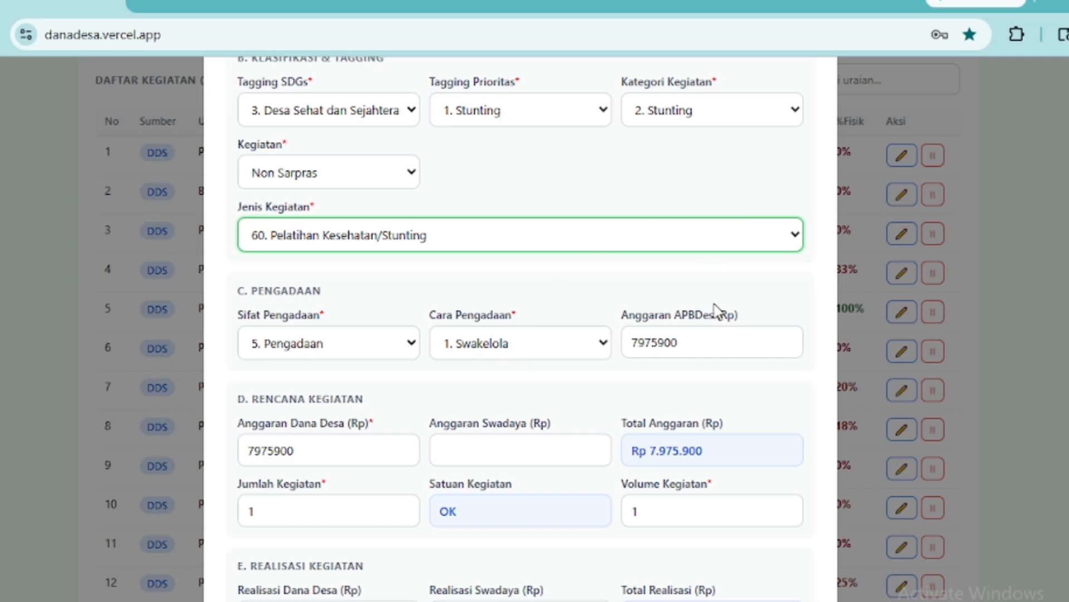
{"action": "left_click", "coordinate": [415, 346]}
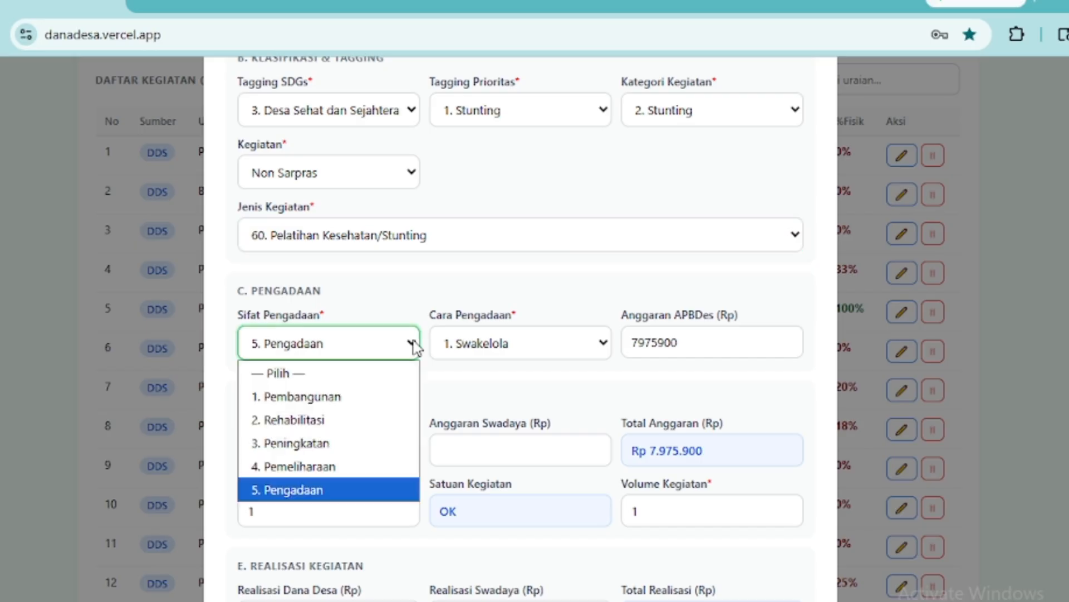
{"action": "left_click", "coordinate": [413, 342]}
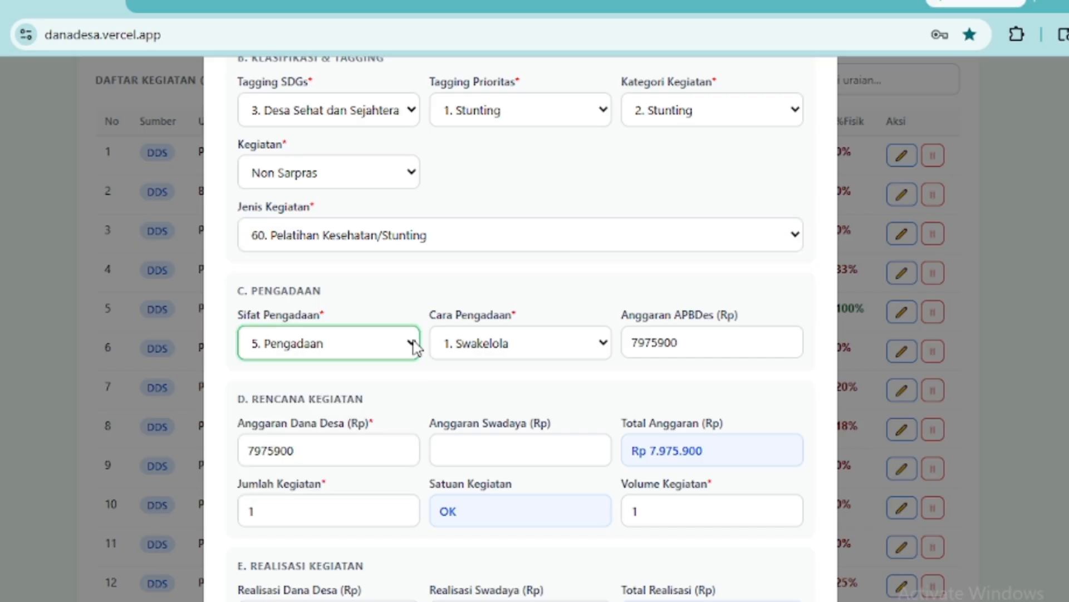
{"action": "left_click", "coordinate": [606, 346]}
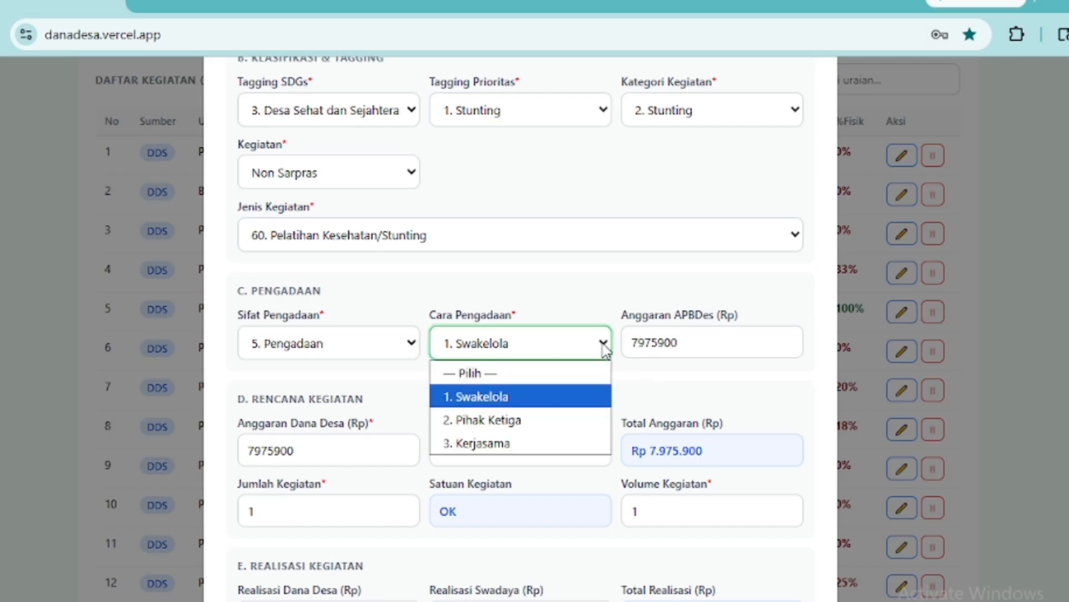
{"action": "left_click", "coordinate": [606, 347]}
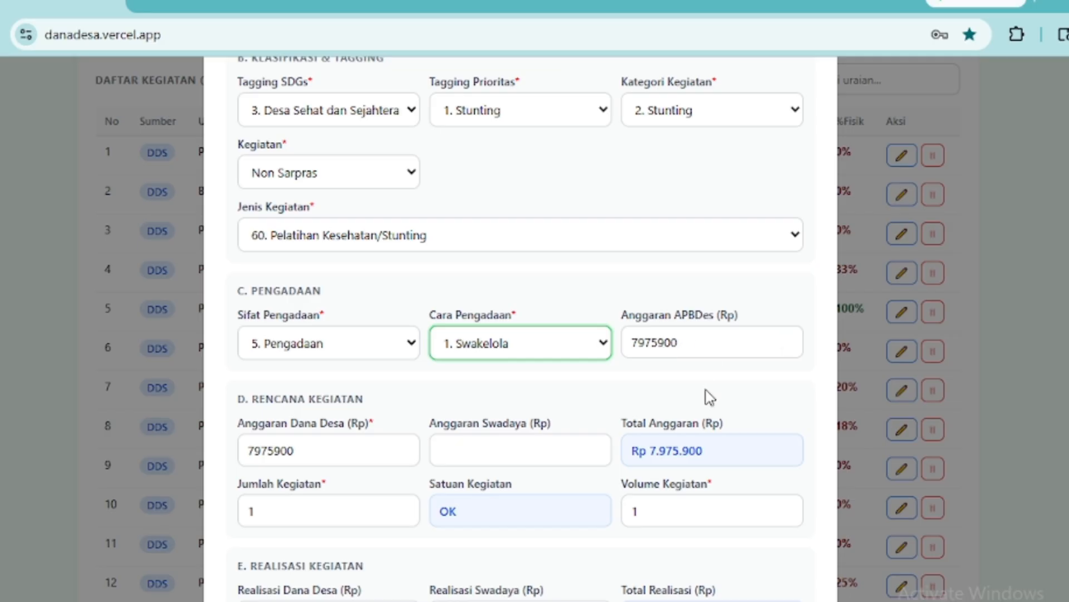
{"action": "scroll", "coordinate": [532, 410], "scroll_direction": "down", "scroll_amount": 2}
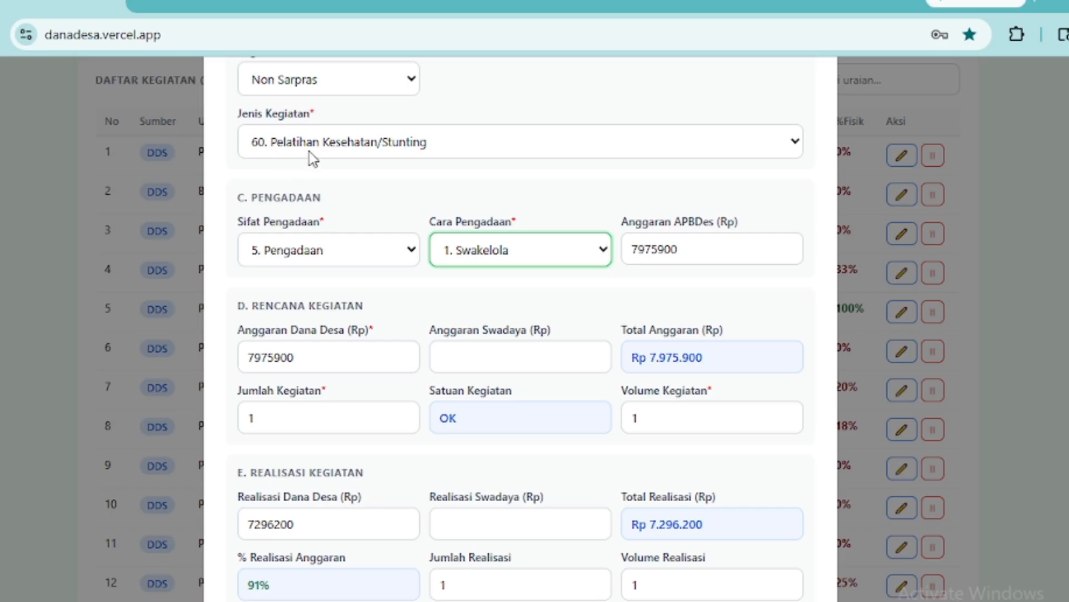
{"action": "left_click", "coordinate": [796, 141]}
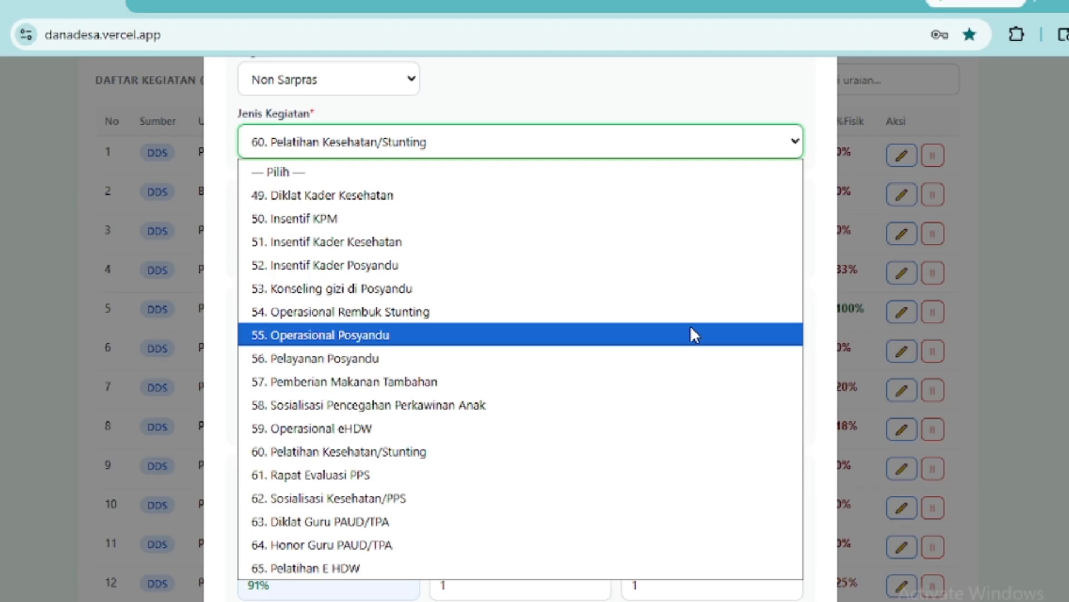
{"action": "left_click", "coordinate": [692, 334]}
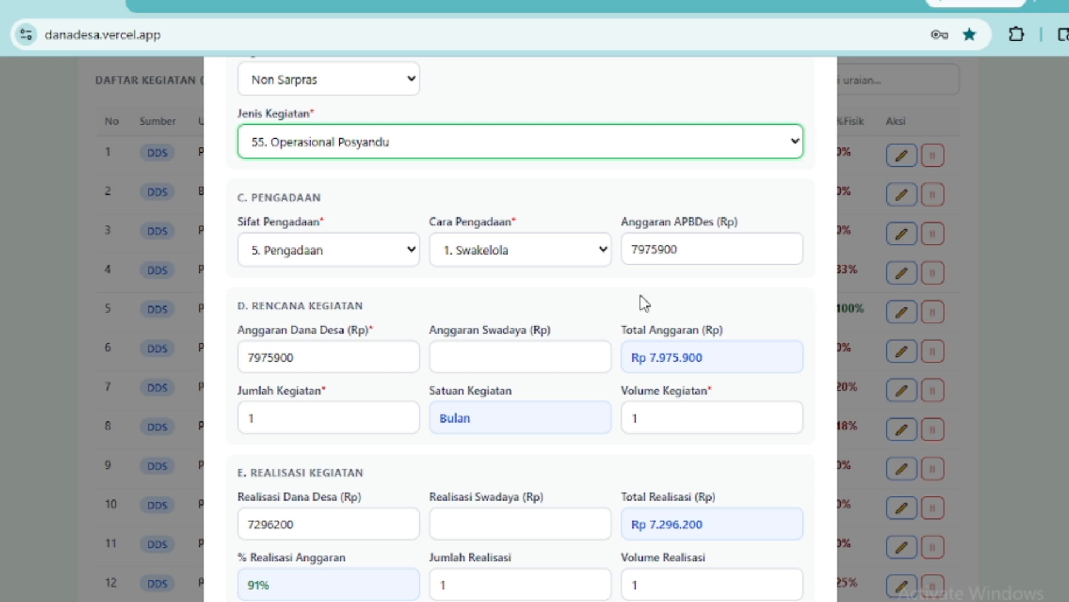
{"action": "left_click", "coordinate": [795, 143]}
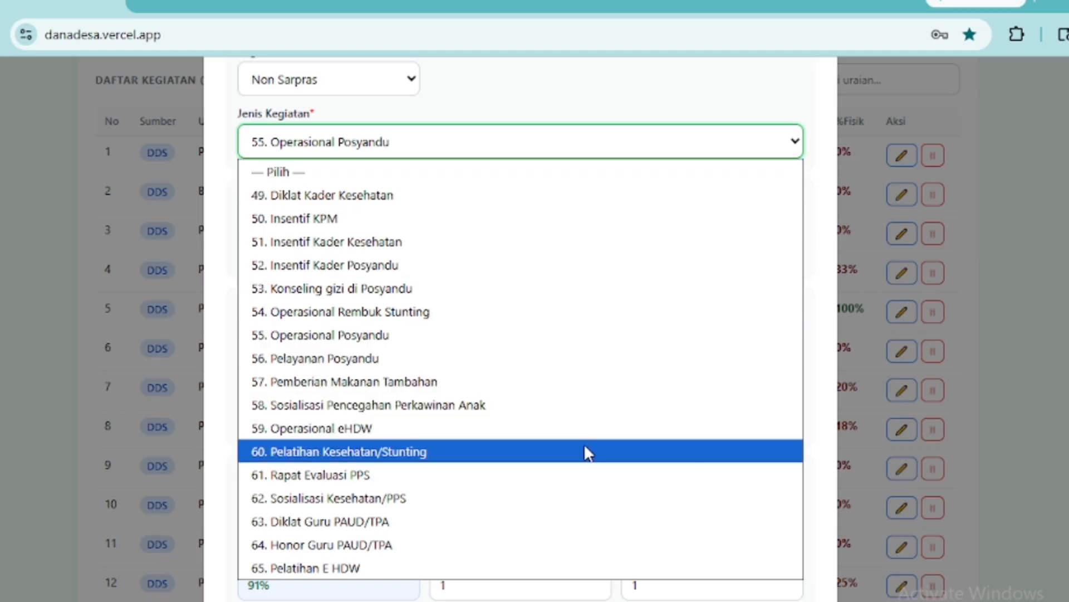
{"action": "left_click", "coordinate": [583, 452]}
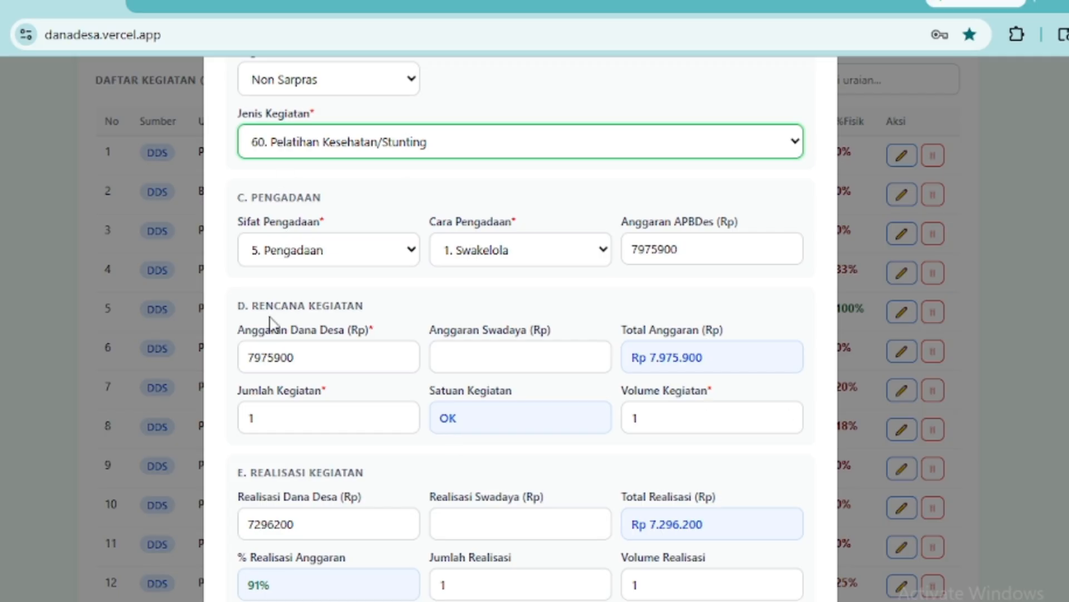
- Review the realisation fields (Rp 7.296.200, 91%, 100%) and save with Simpan Kegiatan
{"action": "scroll", "coordinate": [677, 390], "scroll_direction": "down", "scroll_amount": 3}
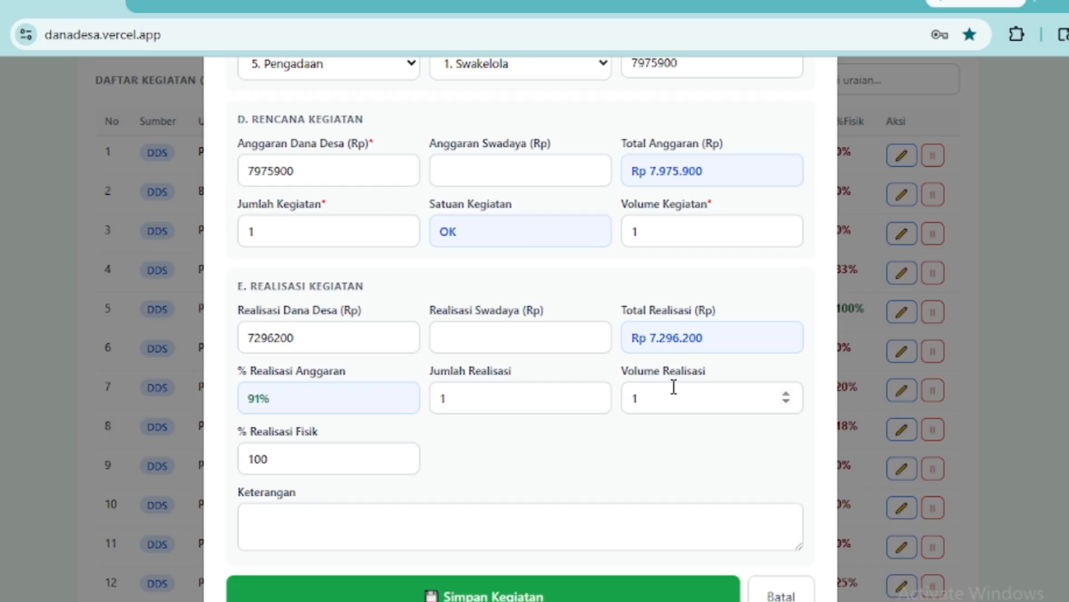
{"action": "scroll", "coordinate": [674, 386], "scroll_direction": "up", "scroll_amount": 3}
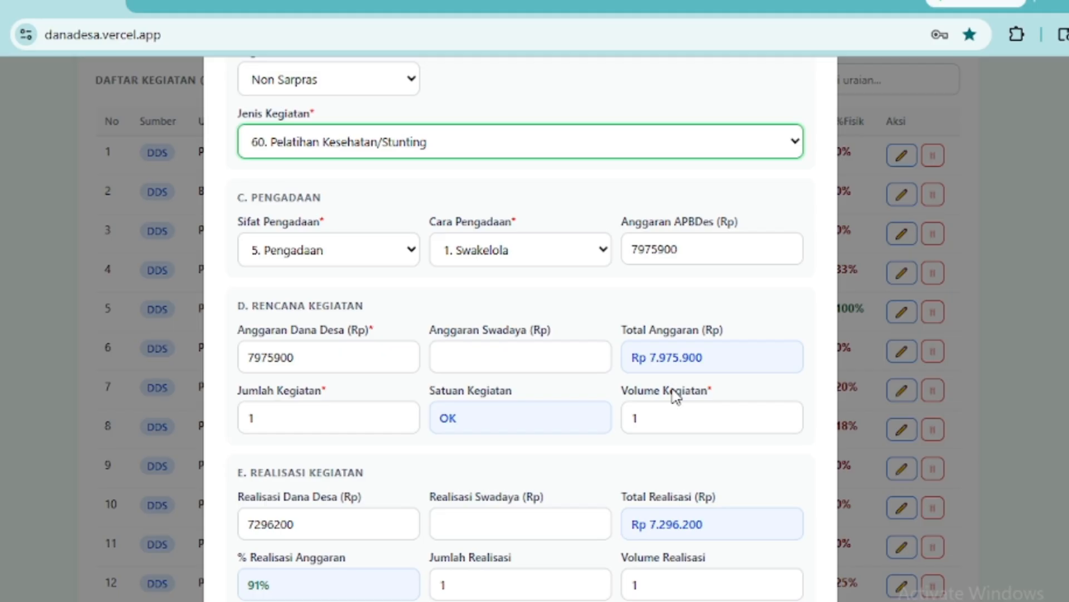
{"action": "scroll", "coordinate": [684, 440], "scroll_direction": "down", "scroll_amount": 3}
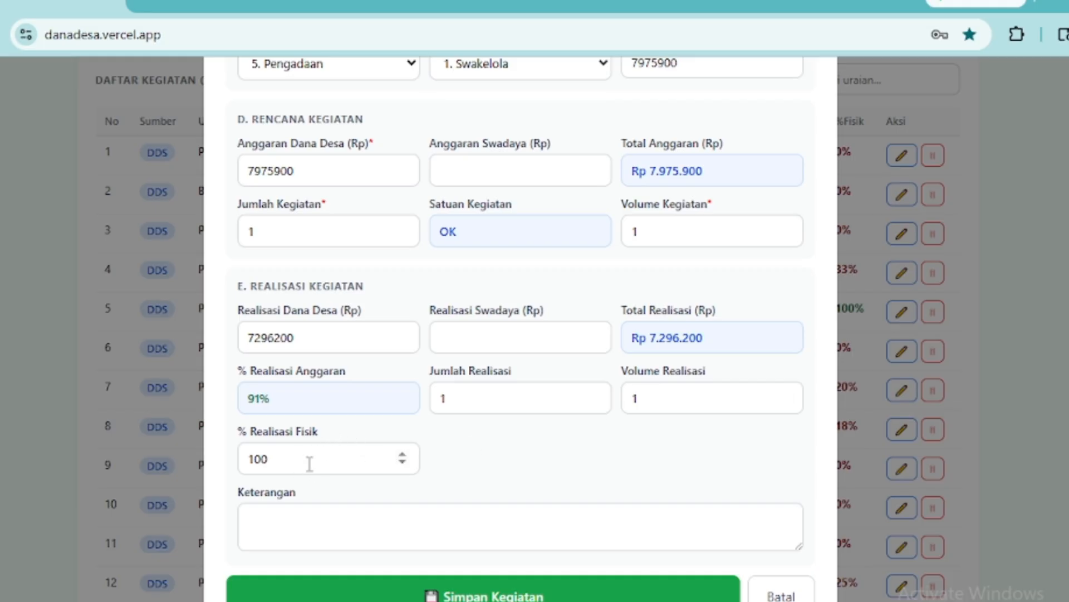
{"action": "scroll", "coordinate": [481, 430], "scroll_direction": "up", "scroll_amount": 3}
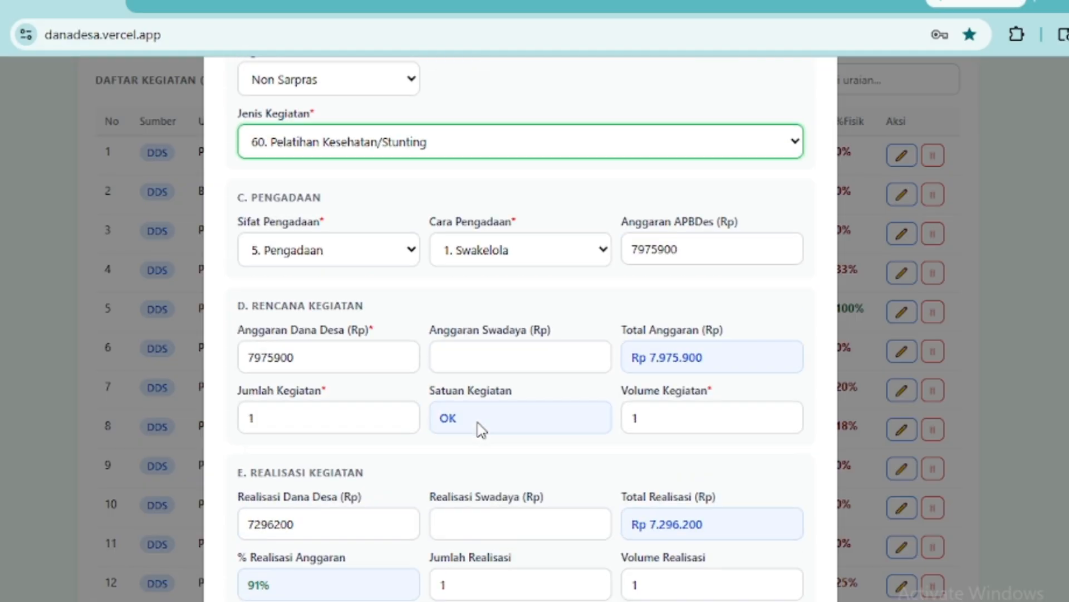
{"action": "scroll", "coordinate": [481, 430], "scroll_direction": "down", "scroll_amount": 3}
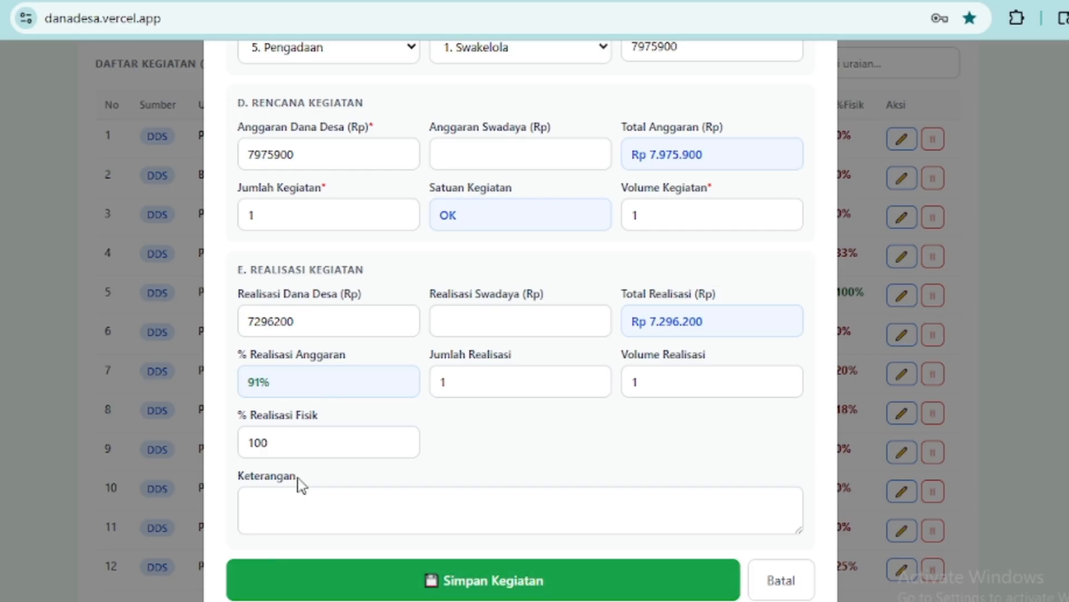
{"action": "scroll", "coordinate": [301, 484], "scroll_direction": "up", "scroll_amount": 2}
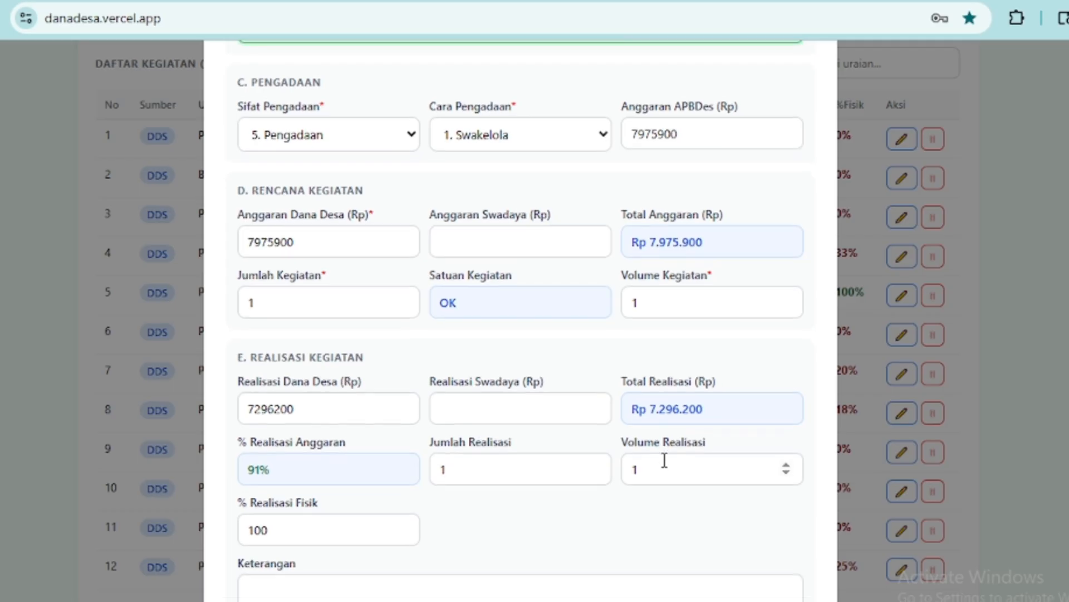
{"action": "scroll", "coordinate": [664, 465], "scroll_direction": "down", "scroll_amount": 2}
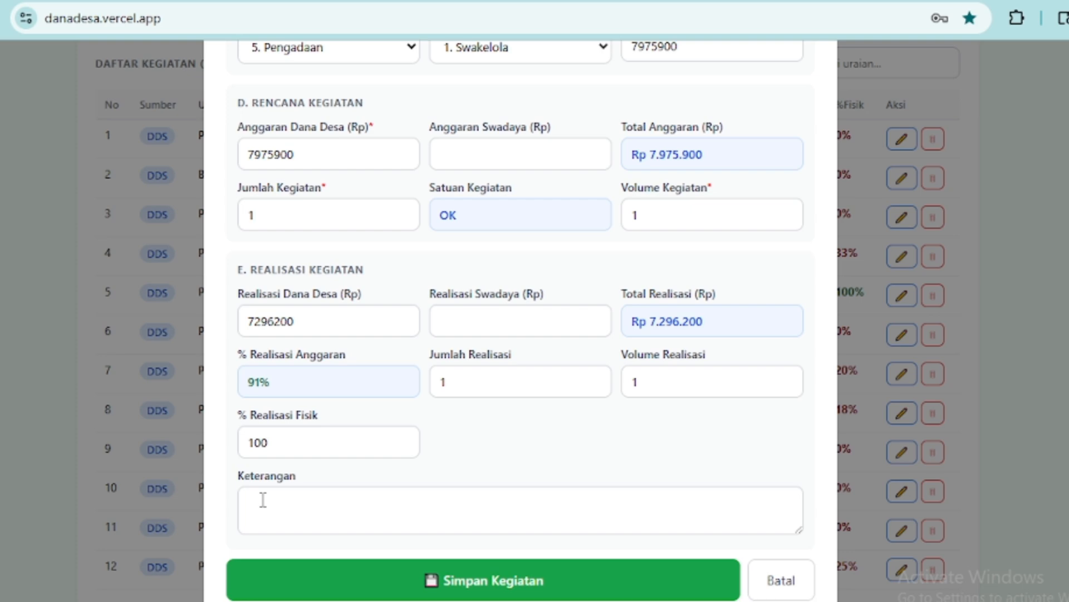
{"action": "scroll", "coordinate": [561, 273], "scroll_direction": "up", "scroll_amount": 10}
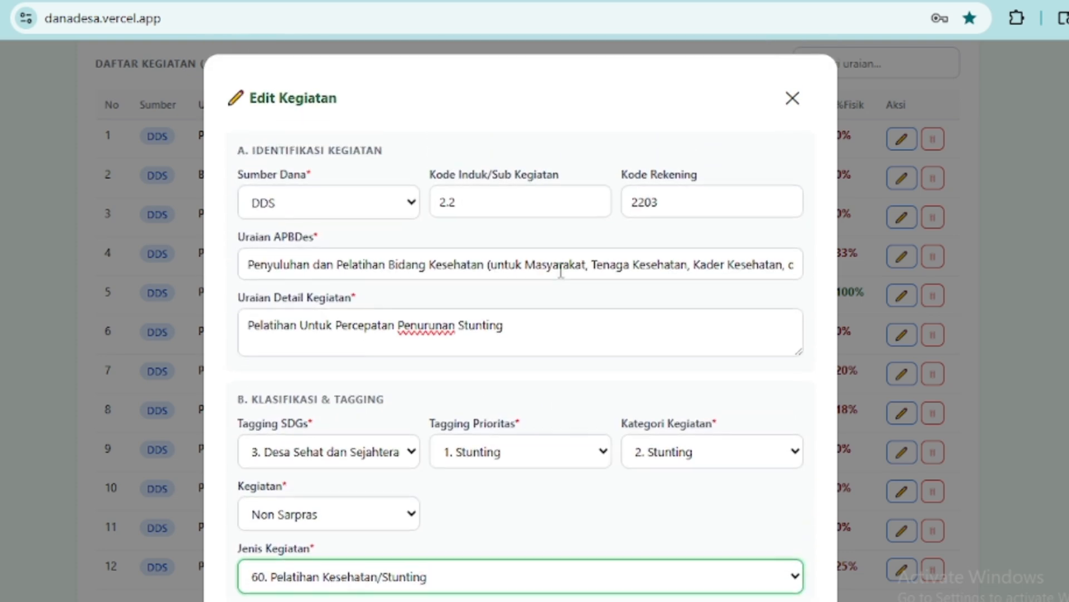
{"action": "scroll", "coordinate": [550, 289], "scroll_direction": "down", "scroll_amount": 10}
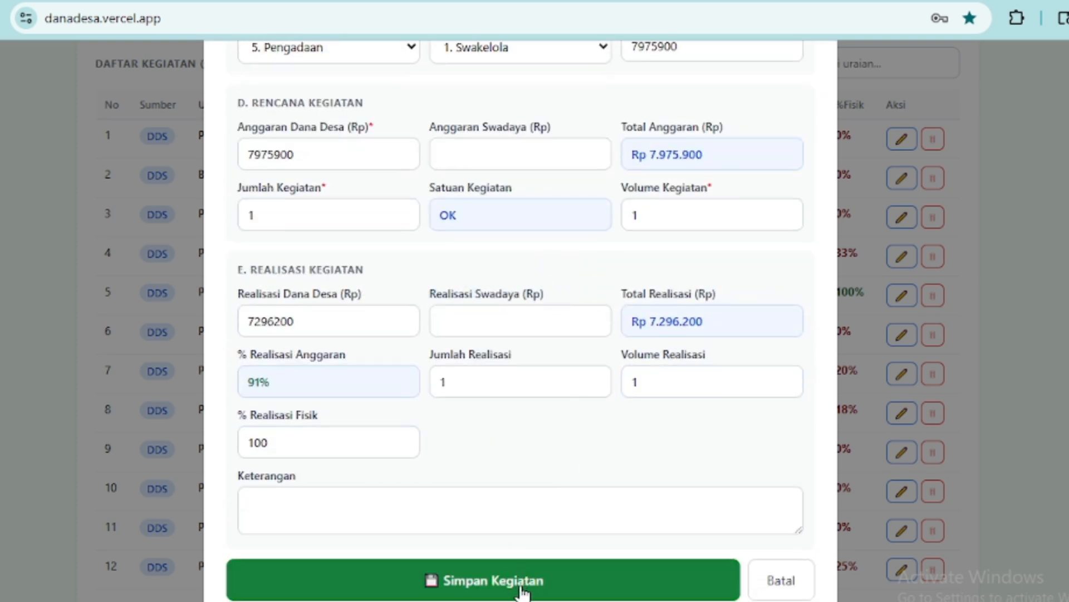
{"action": "left_click", "coordinate": [521, 592]}
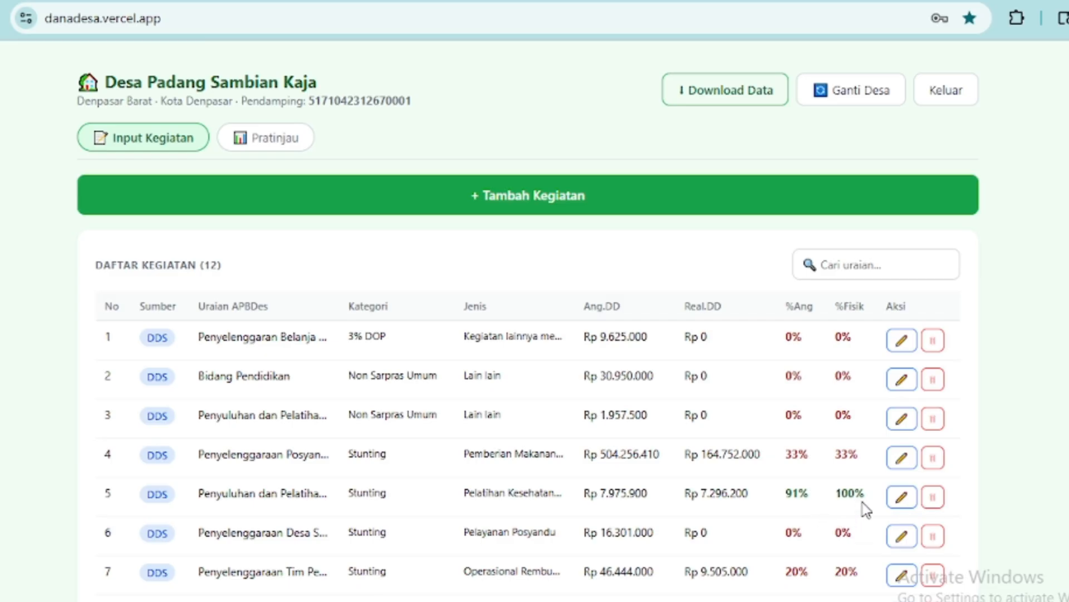
- Check that row 5 shows Rp 7.296.200 realised, 91% budget and 100% physical progress
{"action": "scroll", "coordinate": [865, 508], "scroll_direction": "down", "scroll_amount": 3}
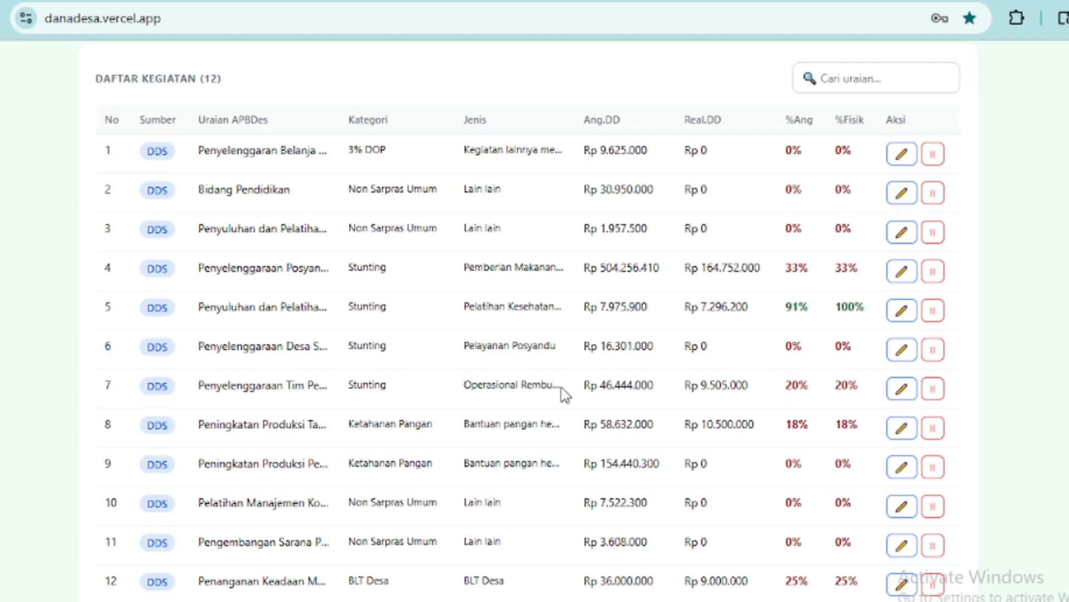
{"action": "scroll", "coordinate": [565, 395], "scroll_direction": "up", "scroll_amount": 3}
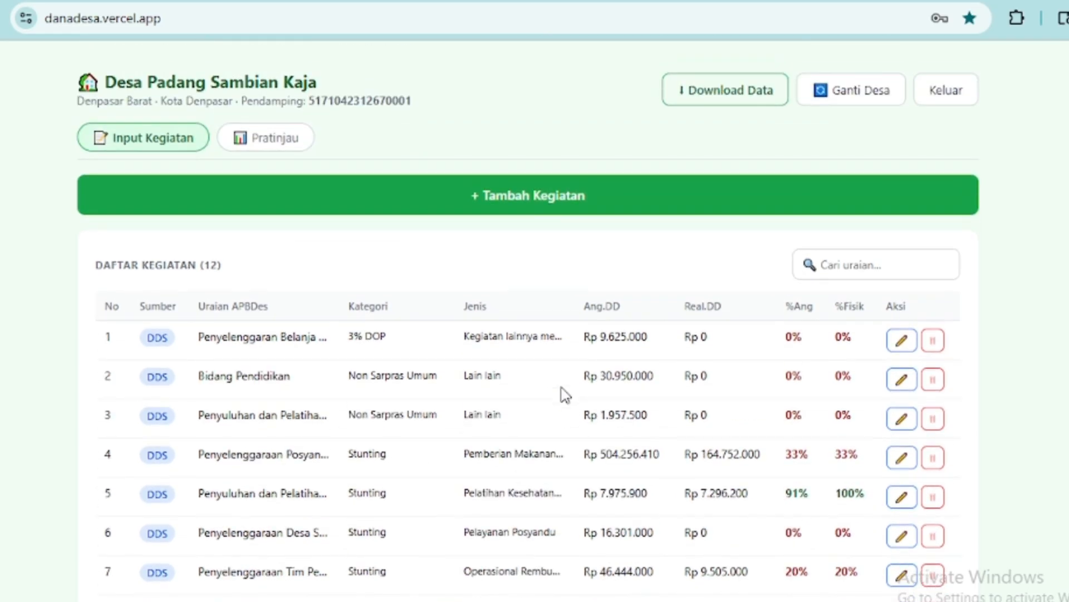
{"action": "left_click", "coordinate": [549, 211]}
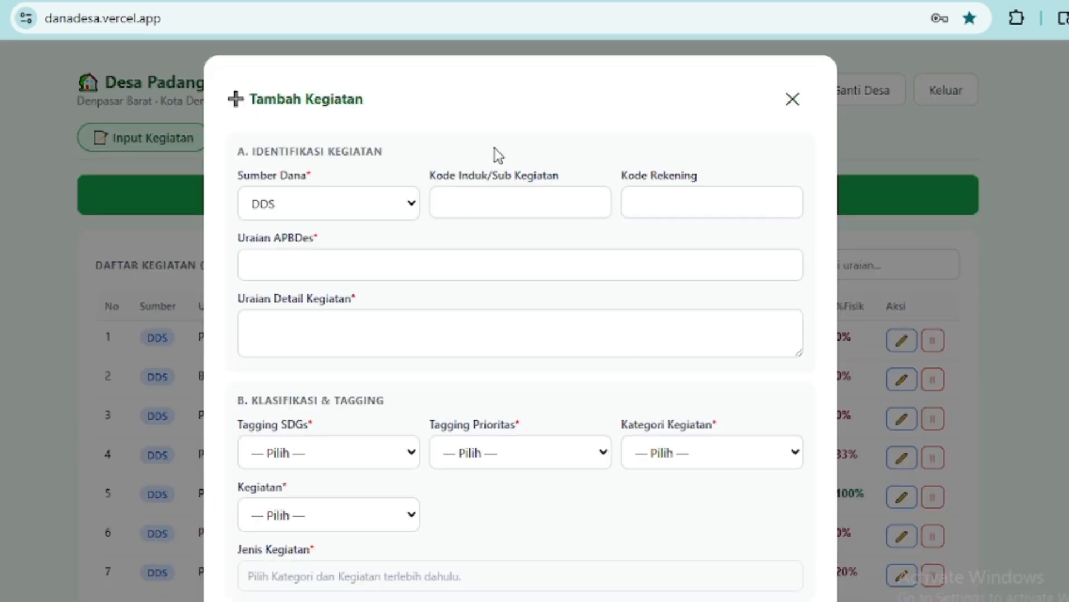
{"action": "scroll", "coordinate": [490, 184], "scroll_direction": "down", "scroll_amount": 10}
{"action": "scroll", "coordinate": [490, 240], "scroll_direction": "down", "scroll_amount": 3}
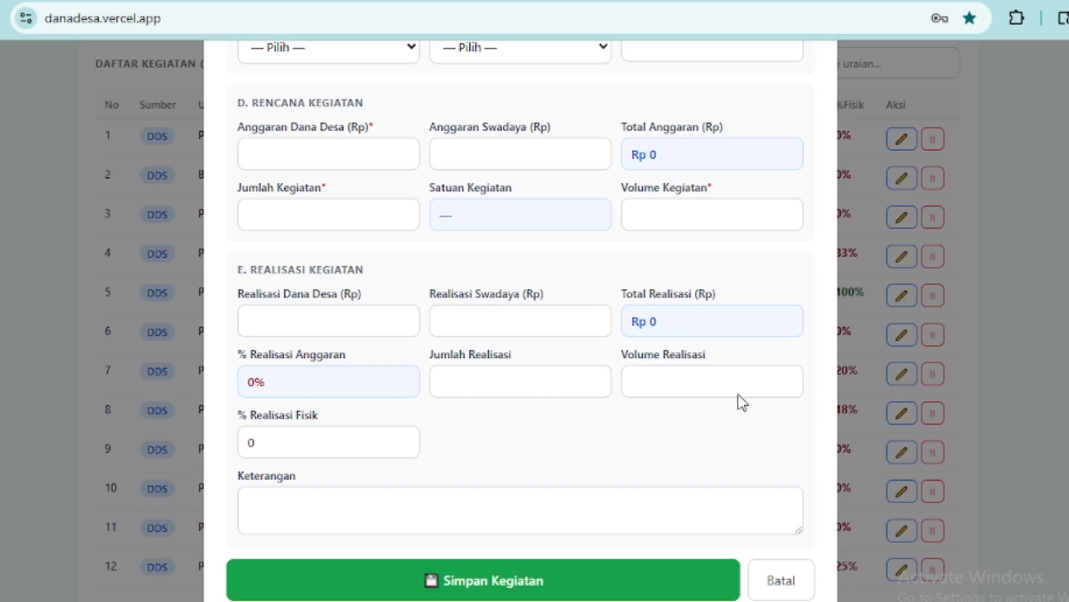
{"action": "left_click", "coordinate": [787, 589]}
{"action": "scroll", "coordinate": [819, 523], "scroll_direction": "up", "scroll_amount": 4}
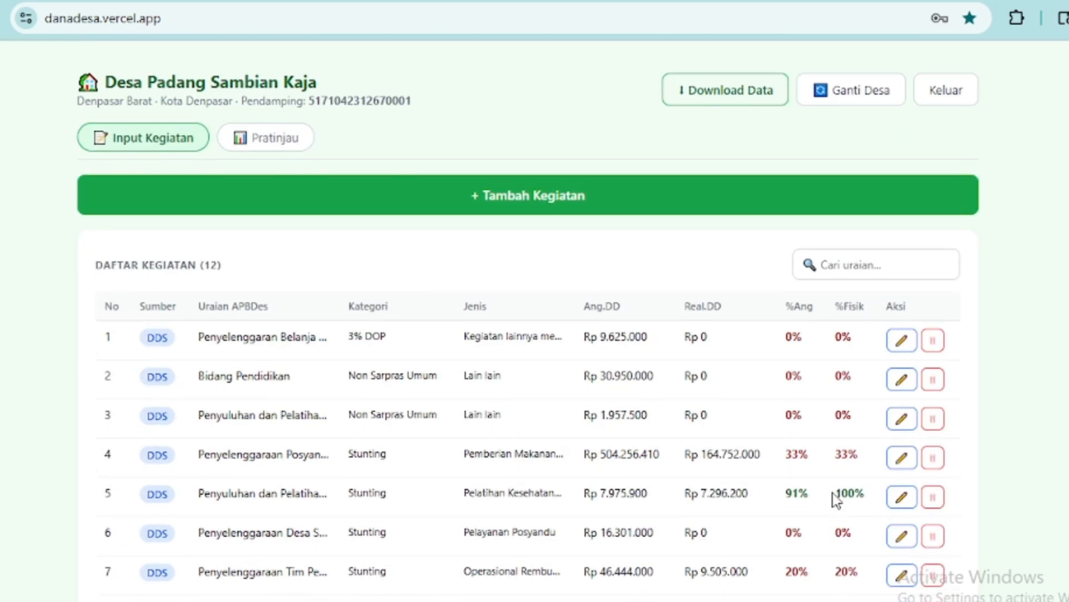
{"action": "scroll", "coordinate": [836, 498], "scroll_direction": "down", "scroll_amount": 4}
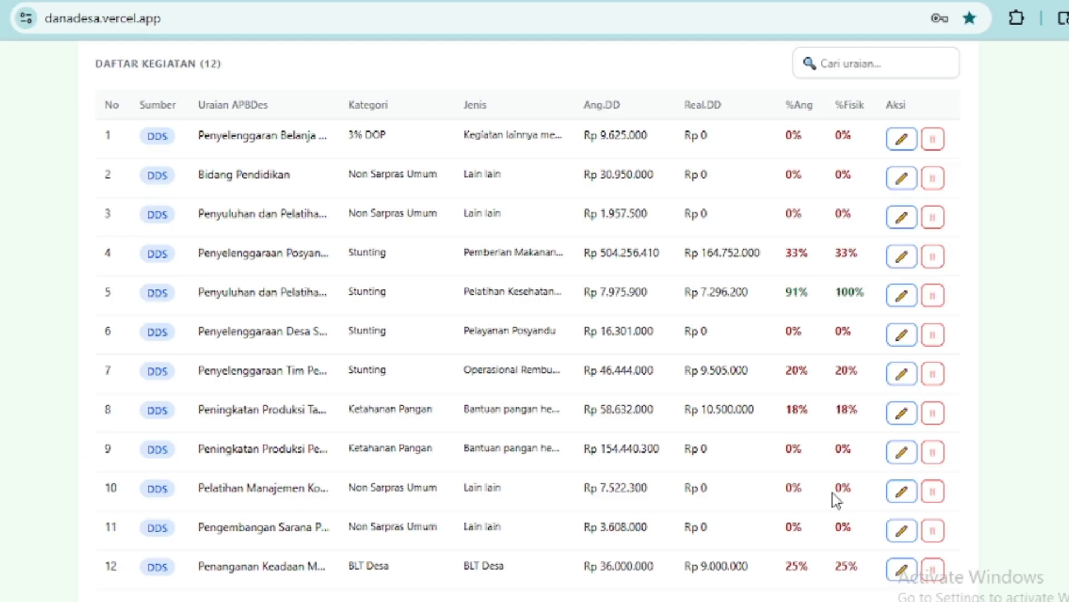
{"action": "scroll", "coordinate": [836, 498], "scroll_direction": "up", "scroll_amount": 4}
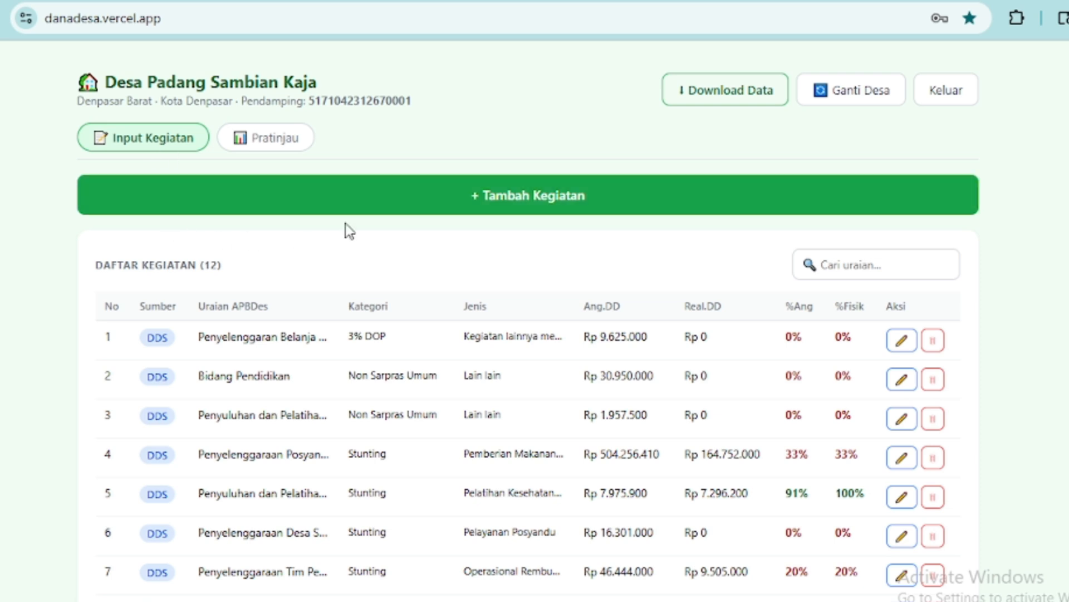
- Switch to Pratinjau and scroll through the 12 Ringkasan Kegiatan summary cards
{"action": "left_click", "coordinate": [291, 146]}
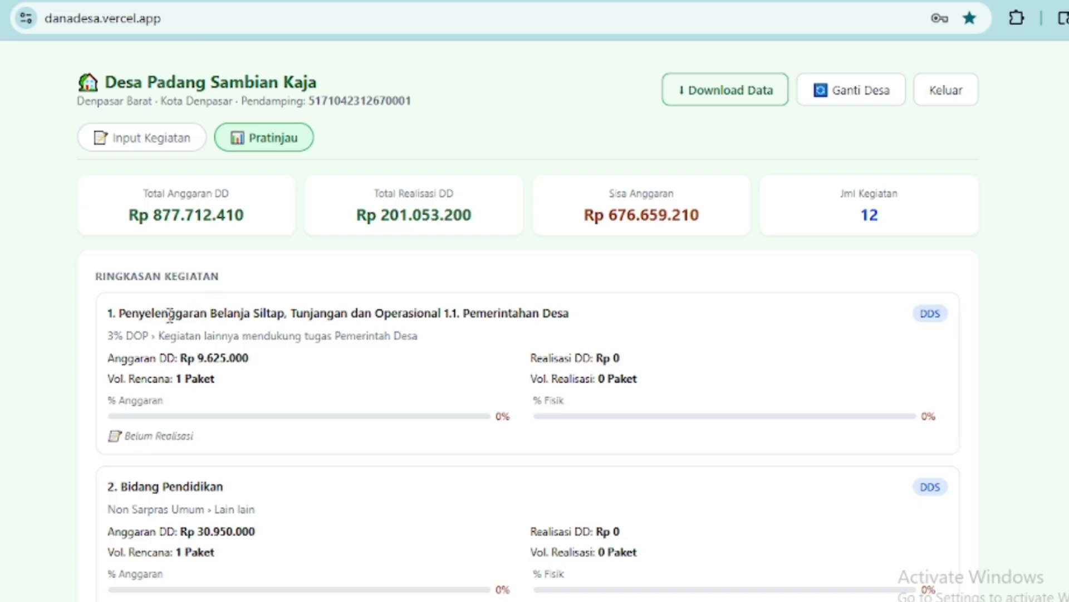
{"action": "scroll", "coordinate": [244, 373], "scroll_direction": "down", "scroll_amount": 3}
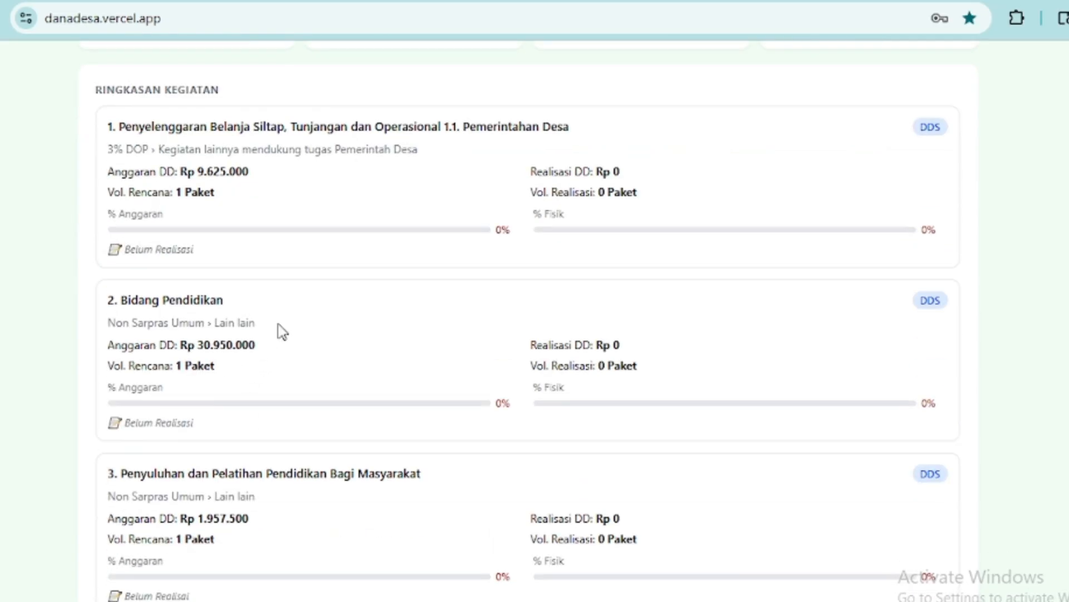
{"action": "scroll", "coordinate": [233, 312], "scroll_direction": "down", "scroll_amount": 8}
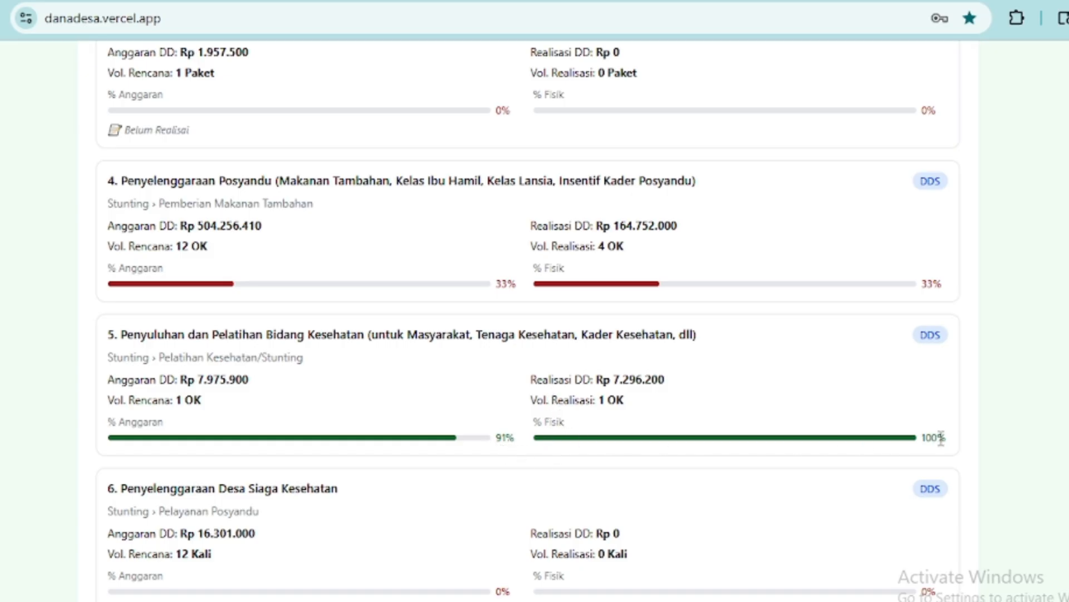
{"action": "scroll", "coordinate": [718, 453], "scroll_direction": "down", "scroll_amount": 10}
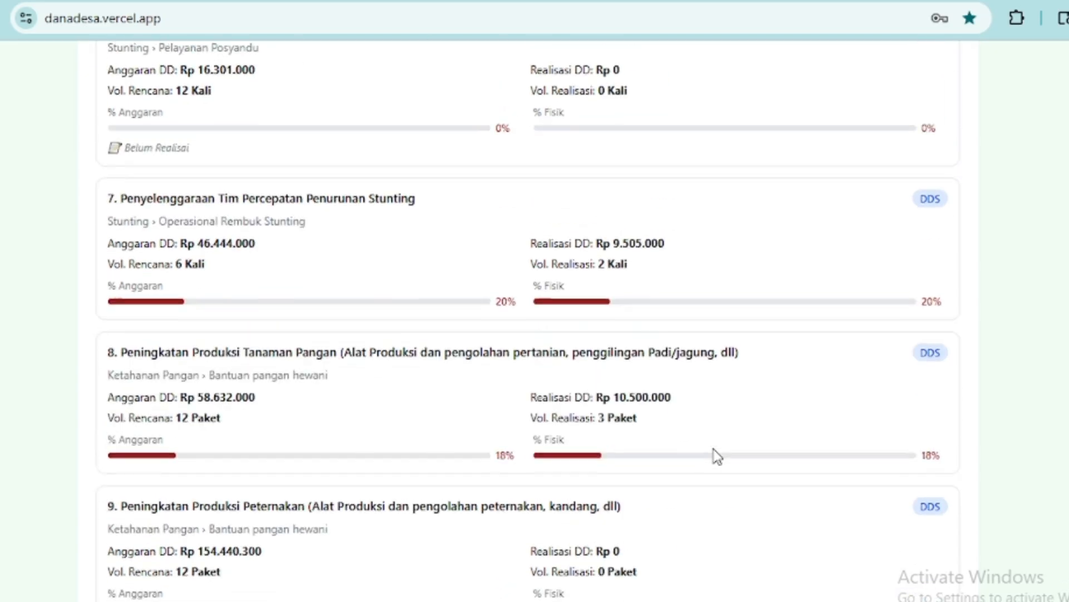
{"action": "scroll", "coordinate": [700, 461], "scroll_direction": "up", "scroll_amount": 14}
{"action": "scroll", "coordinate": [701, 461], "scroll_direction": "up", "scroll_amount": 8}
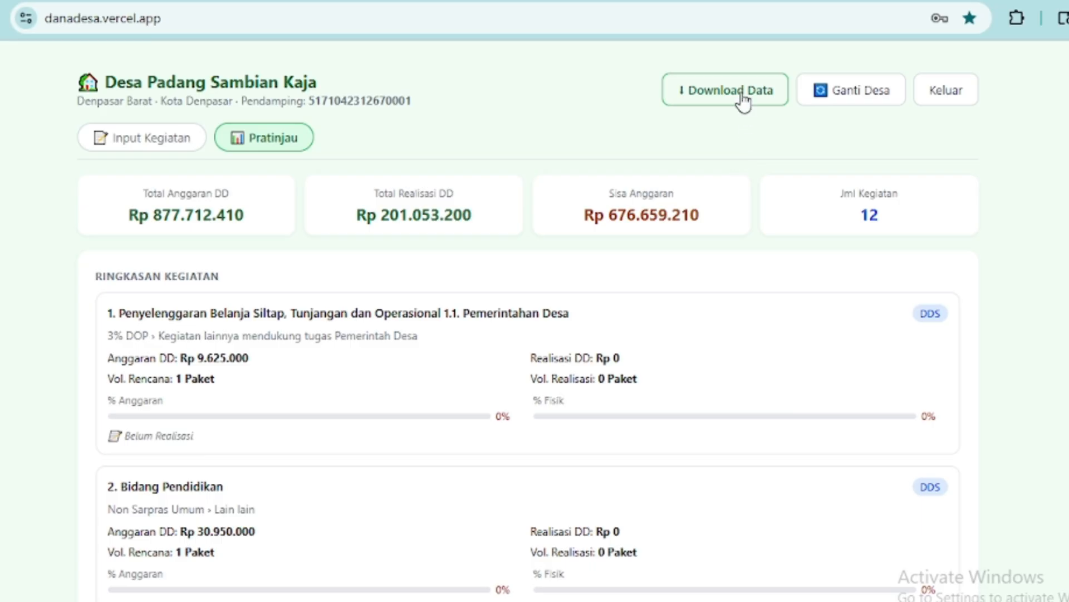
- Download 'Data Kegiatan - Desa Padang Sambian Kaja.xlsx' from Input Kegiatan and open it in Excel
{"action": "left_click", "coordinate": [142, 146]}
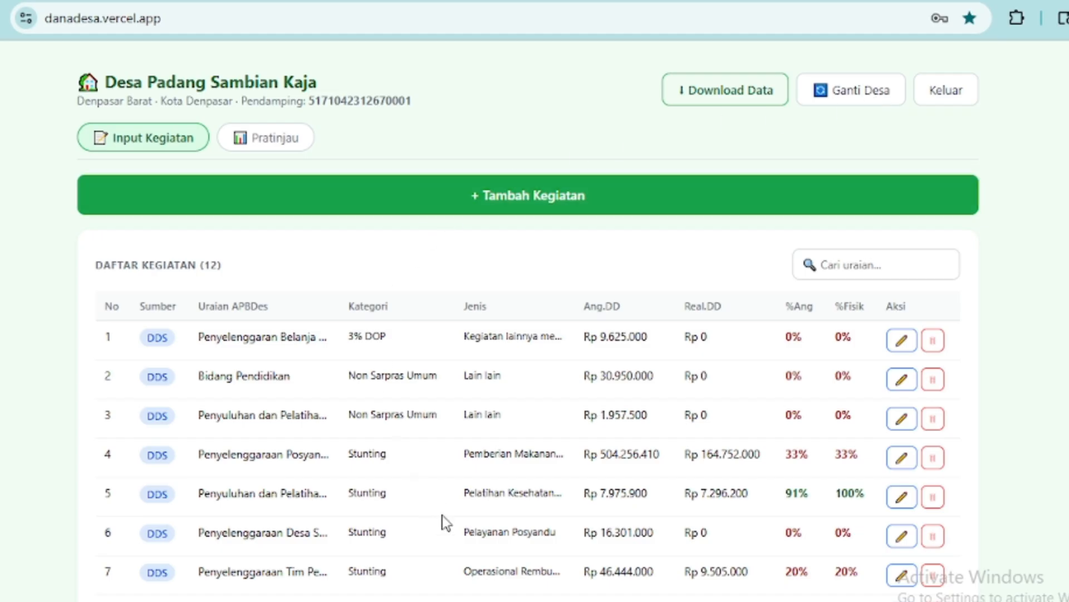
{"action": "left_click", "coordinate": [746, 105]}
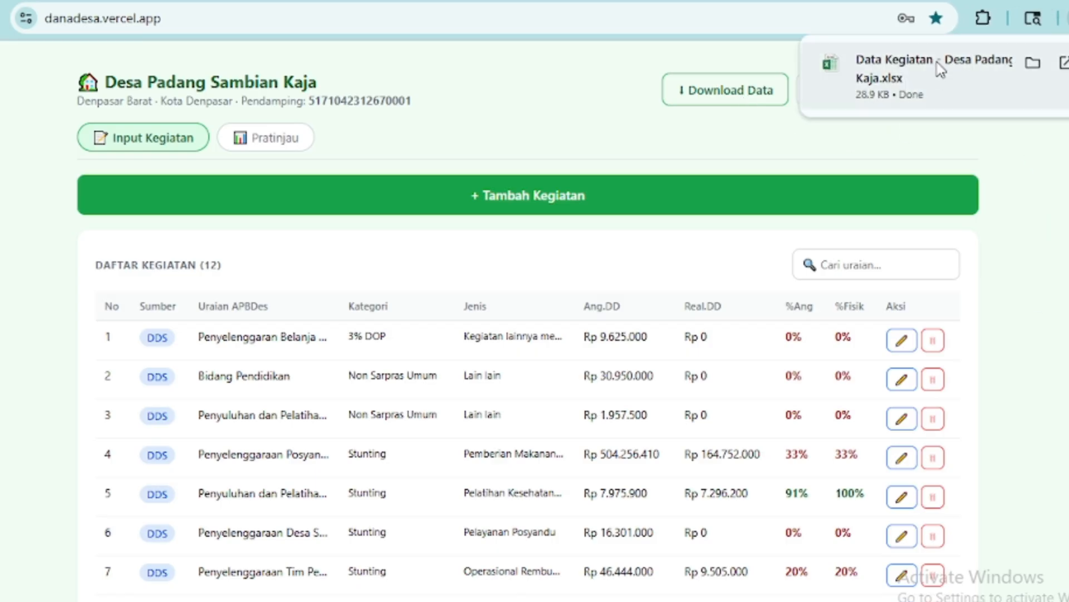
{"action": "left_click", "coordinate": [940, 65]}
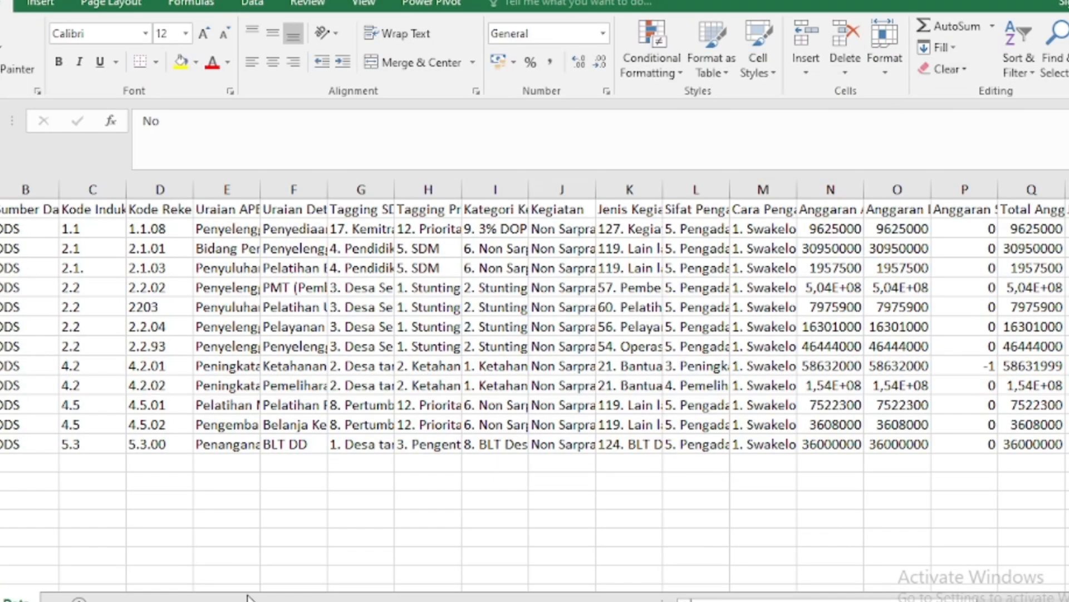
{"action": "left_click_drag", "start_coordinate": [710, 600], "coordinate": [875, 600]}
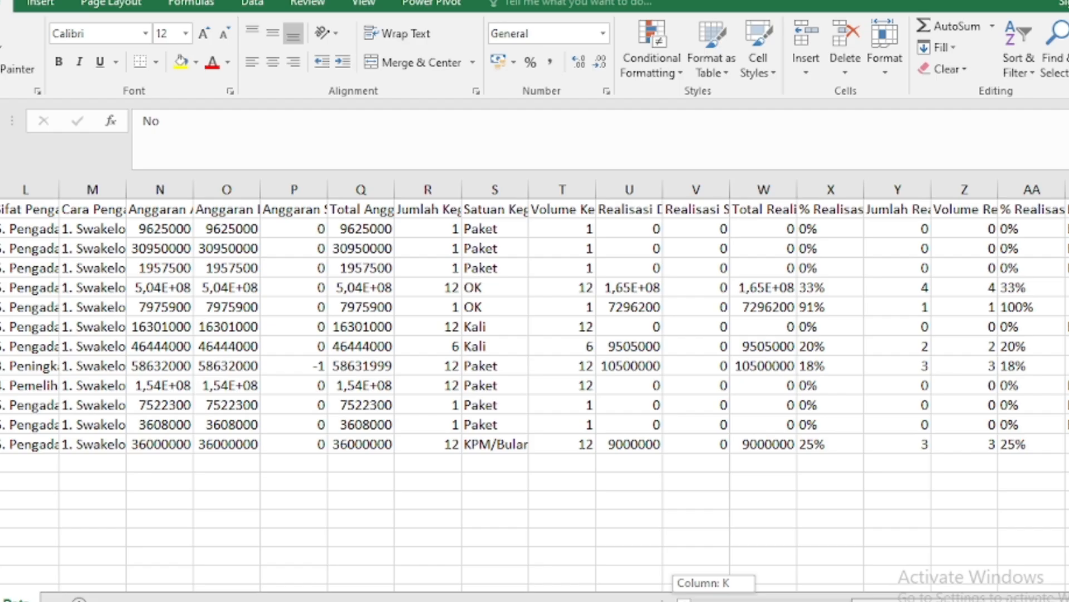
{"action": "left_click_drag", "start_coordinate": [874, 600], "coordinate": [684, 600]}
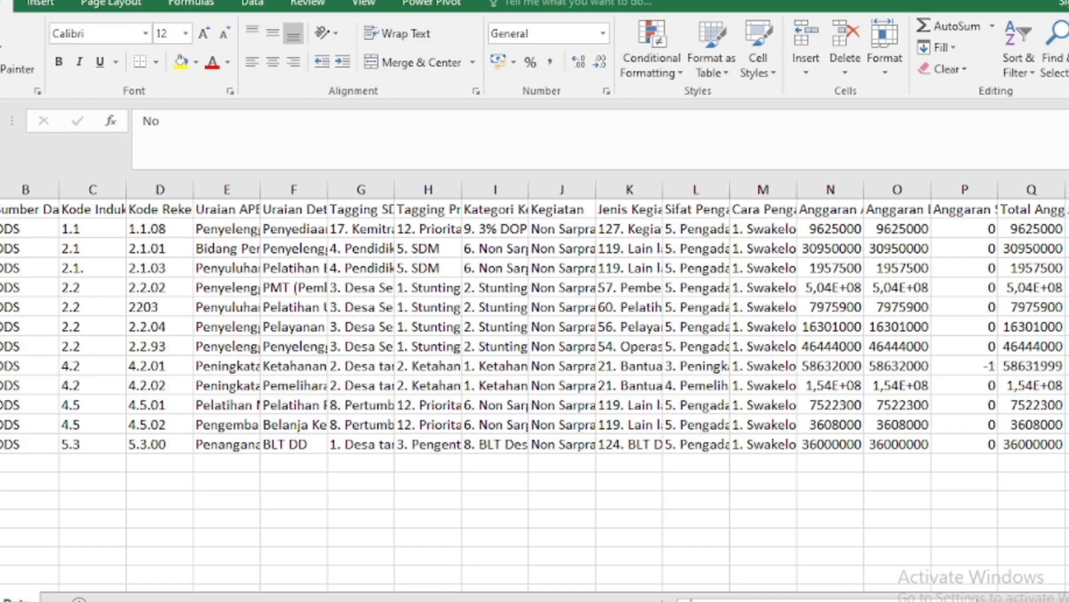
{"action": "left_click_drag", "start_coordinate": [685, 600], "coordinate": [851, 599]}
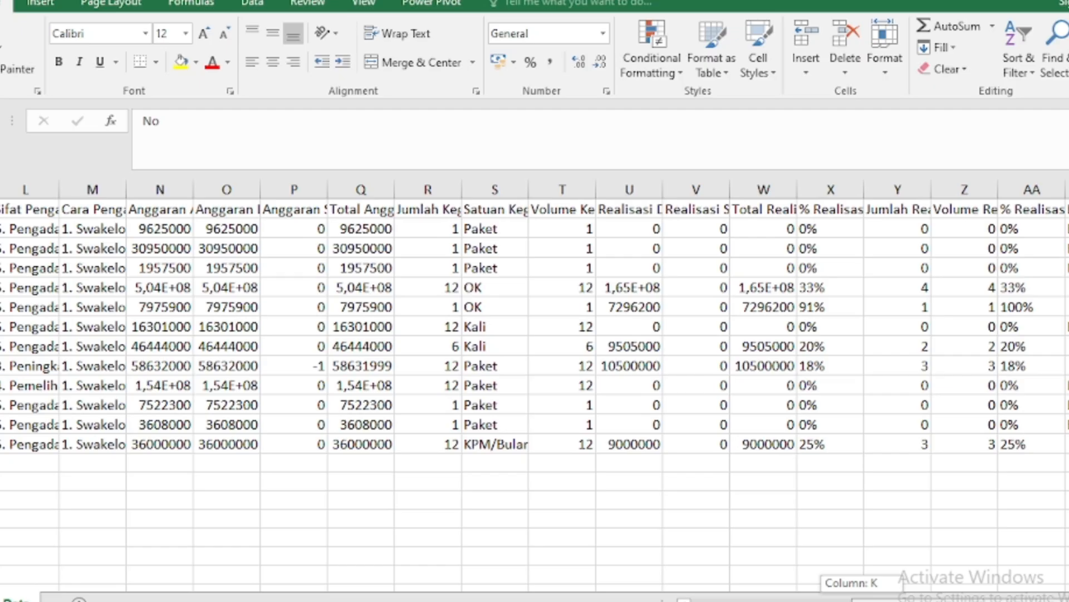
{"action": "left_click_drag", "start_coordinate": [851, 599], "coordinate": [851, 600]}
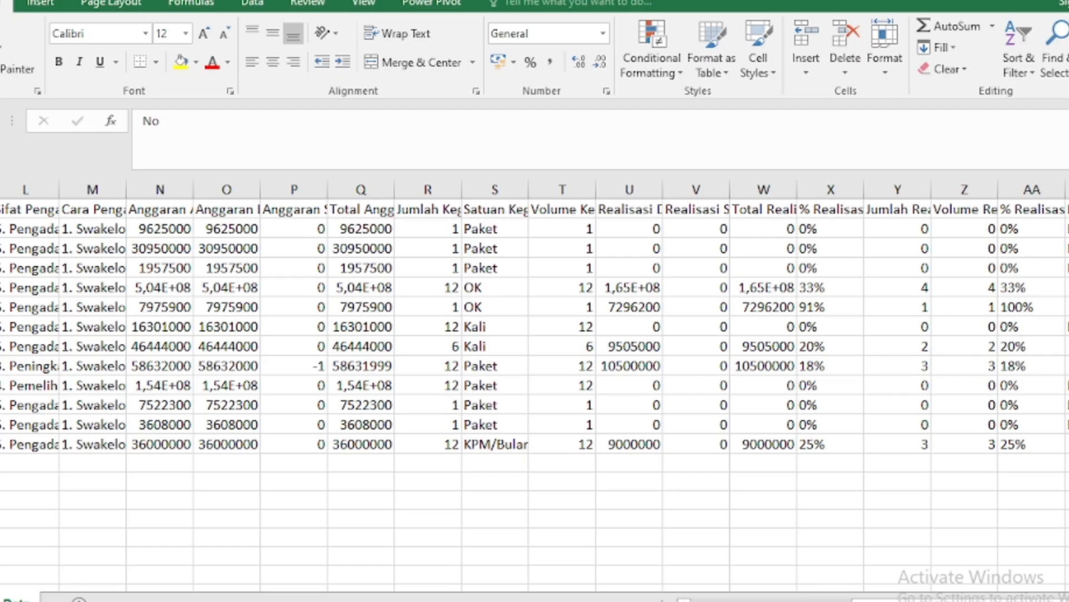
- Widen column AB to read the Keterangan notes, then close Excel
{"action": "left_click", "coordinate": [1068, 600]}
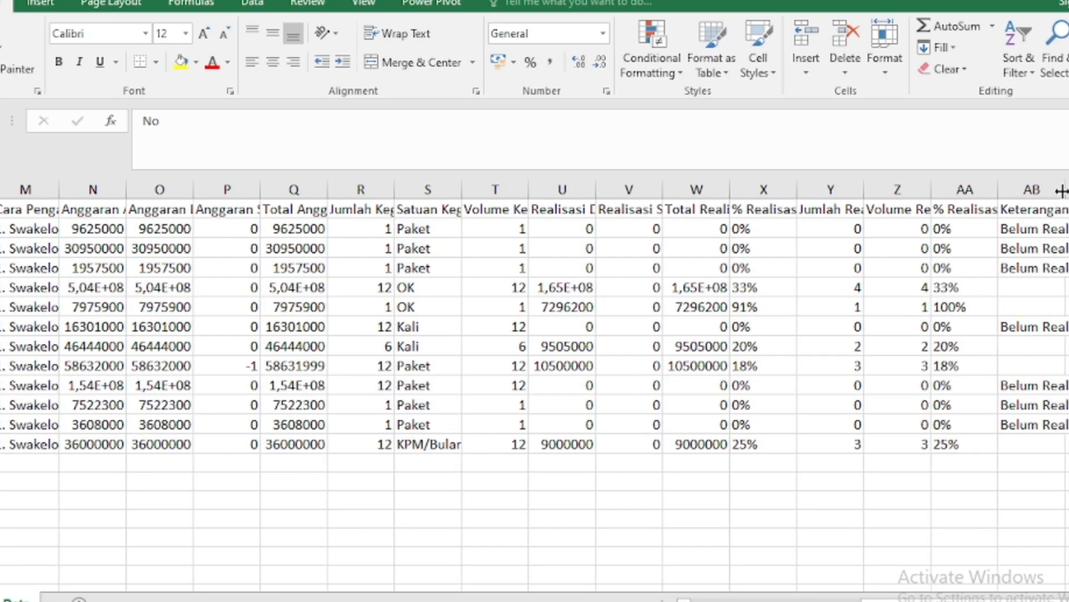
{"action": "left_click_drag", "start_coordinate": [1065, 189], "coordinate": [1067, 190]}
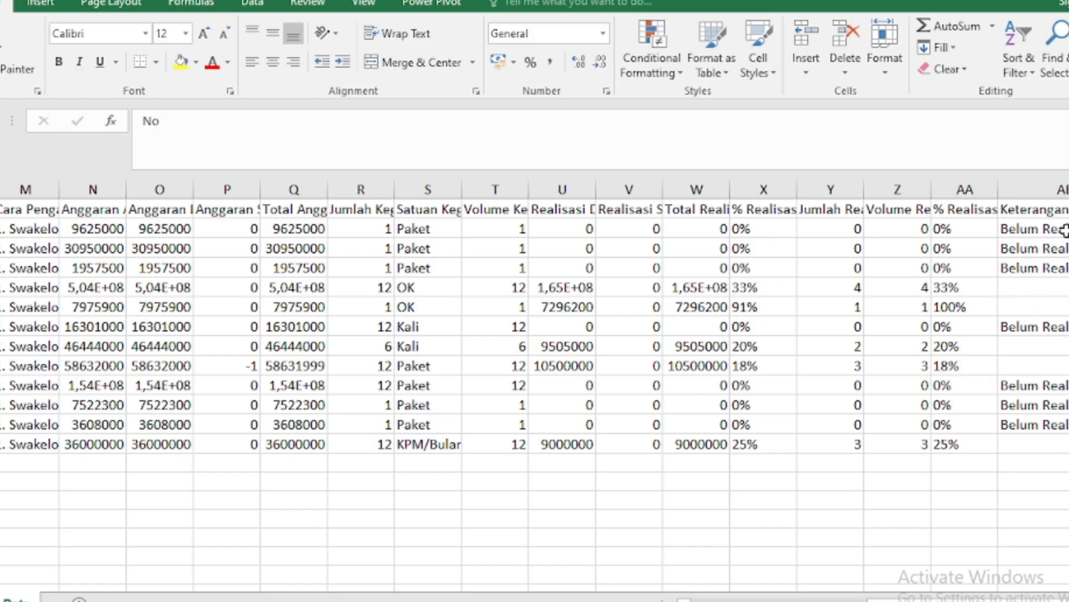
{"action": "left_click", "coordinate": [905, 536]}
{"action": "left_click_drag", "start_coordinate": [998, 601], "coordinate": [996, 601]}
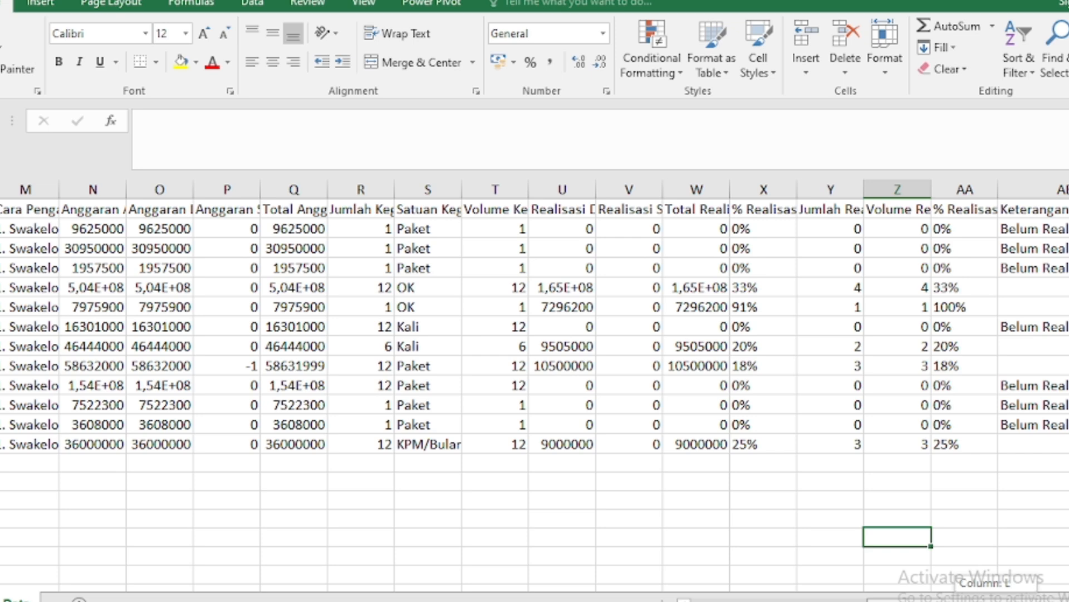
{"action": "left_click_drag", "start_coordinate": [996, 601], "coordinate": [997, 600]}
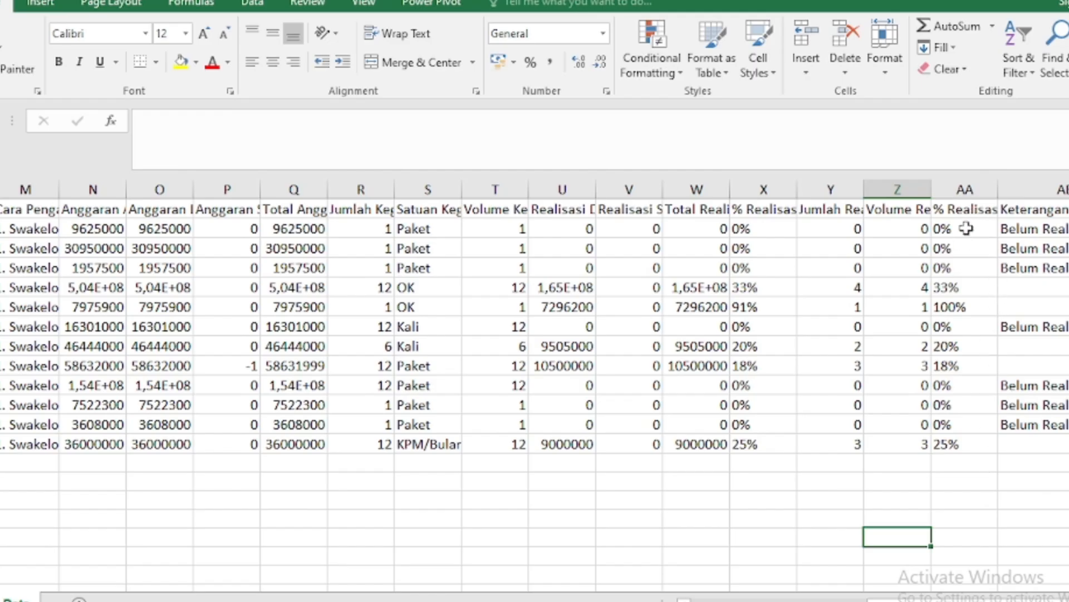